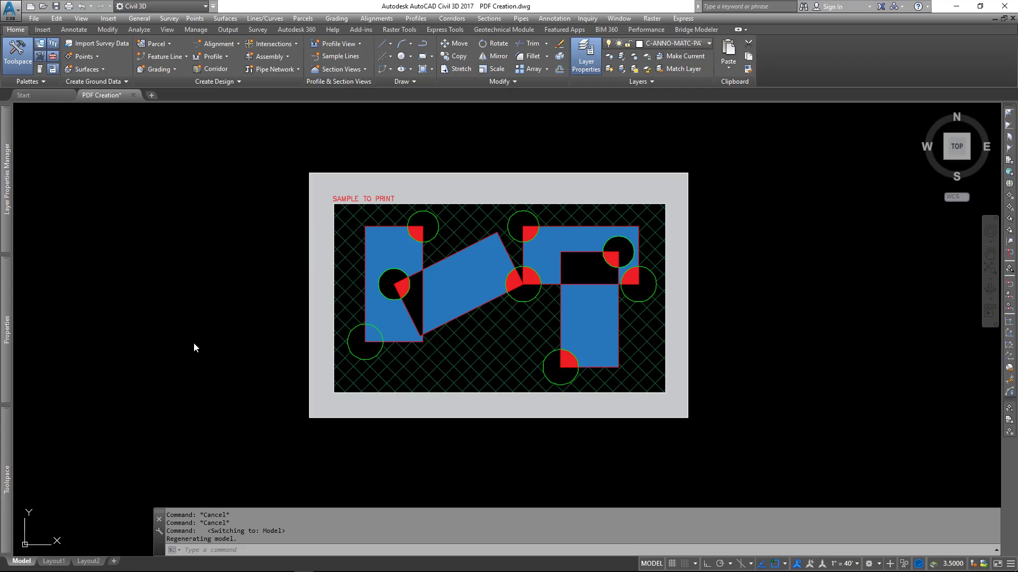
Step: Switch to Layout1 and open the Page Setup Manager for it
mouse_move(58, 563)
click(52, 566)
middle_drag(334, 238, 243, 220)
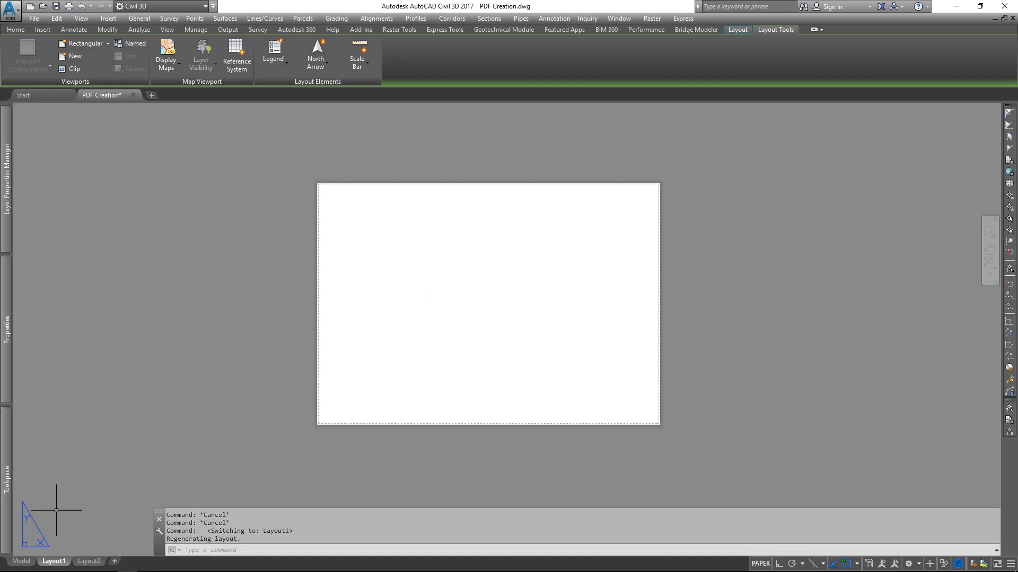
right_click(56, 563)
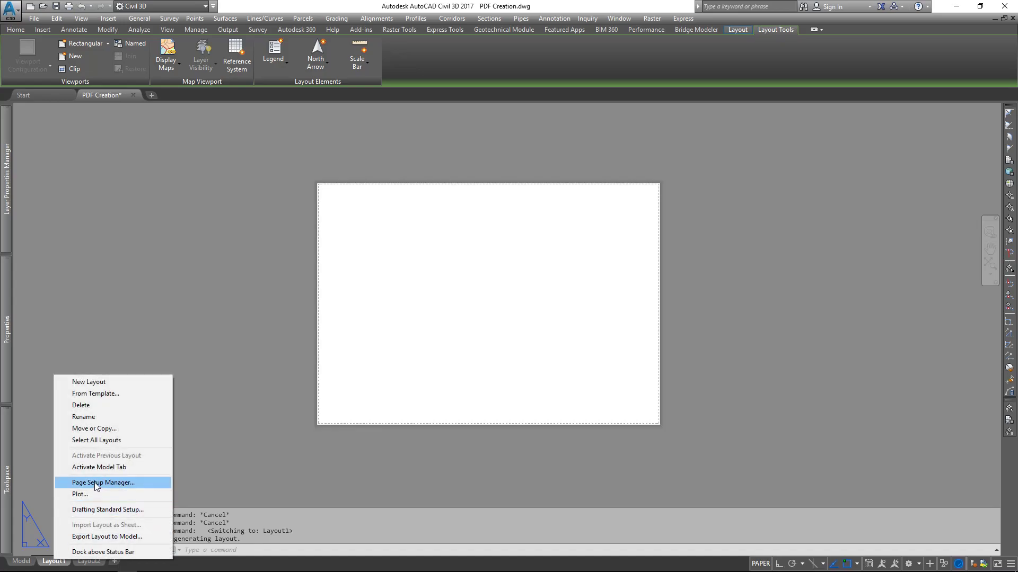
click(10, 10)
click(12, 9)
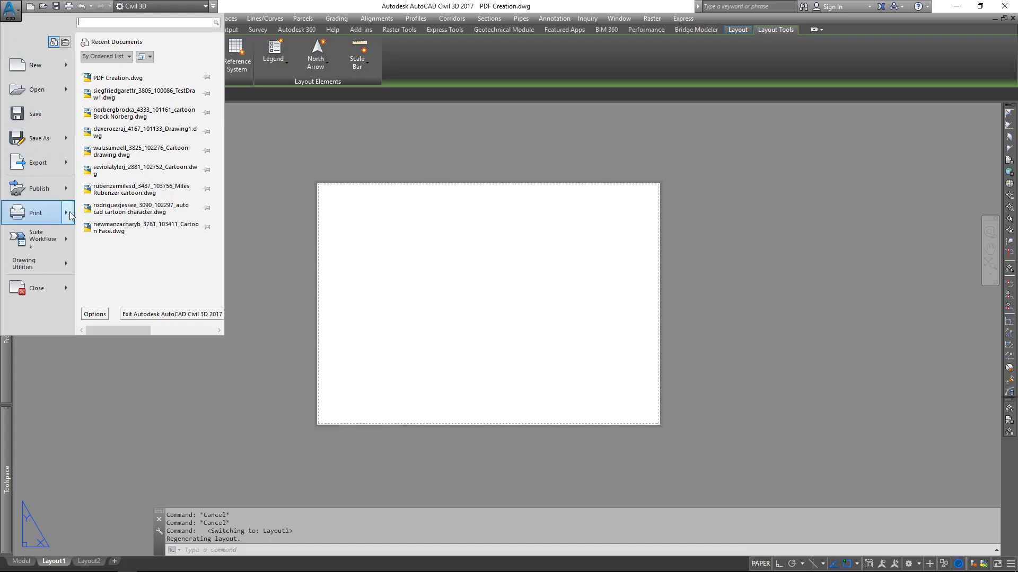
mouse_move(70, 215)
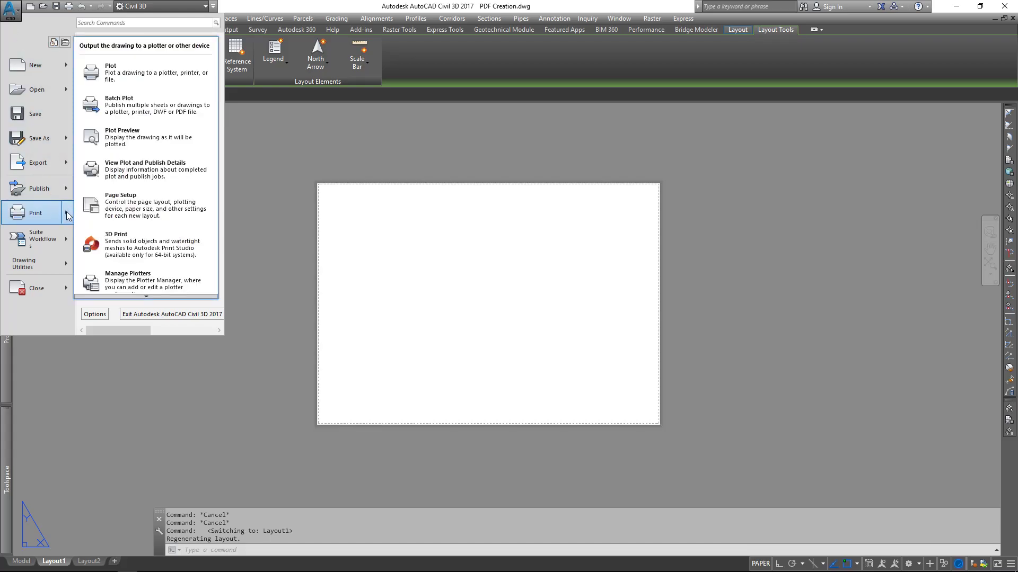
click(159, 208)
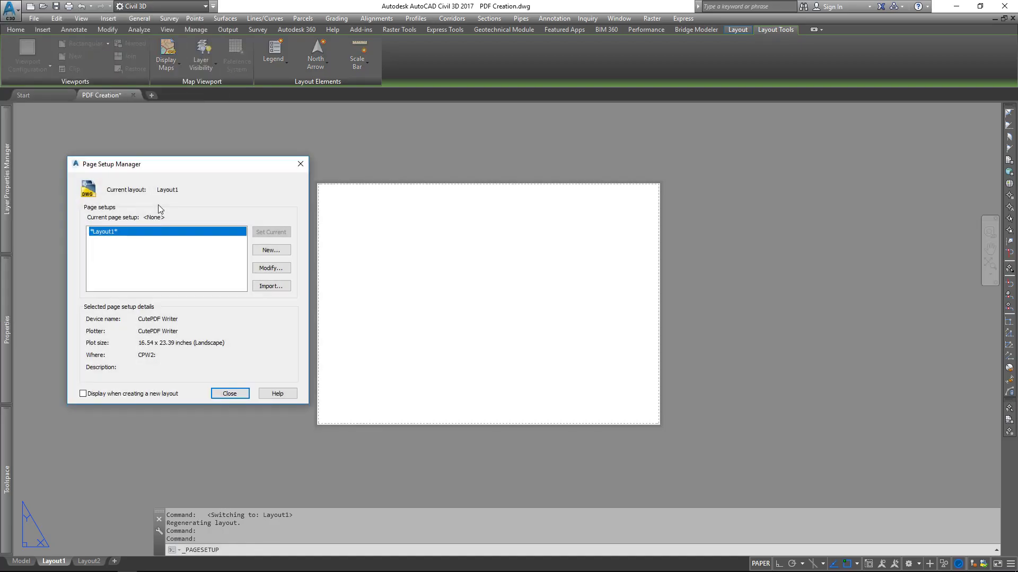
drag(186, 167, 188, 144)
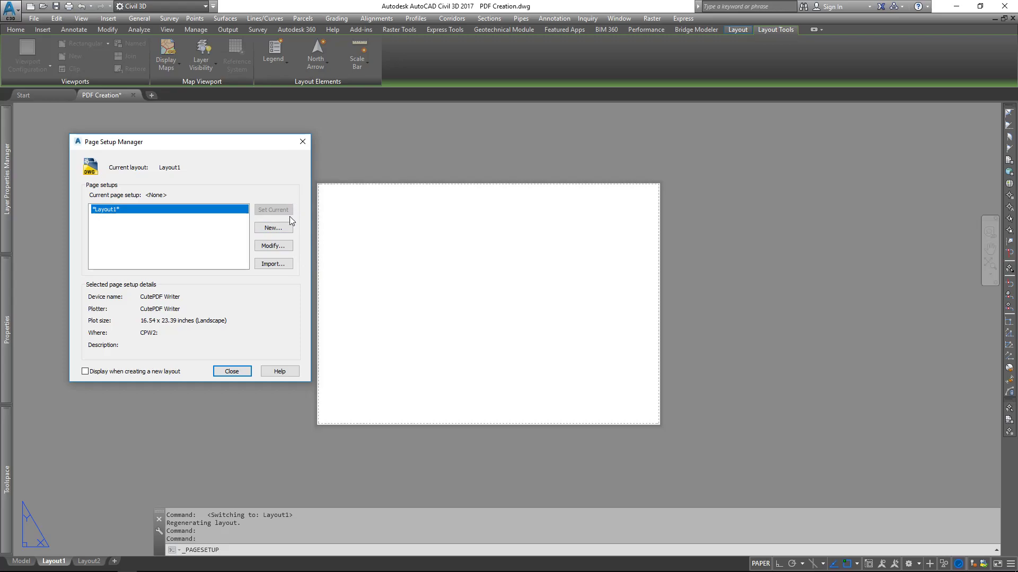
Step: Create a new page setup named 11x17, starting from the Layout1 settings
click(285, 232)
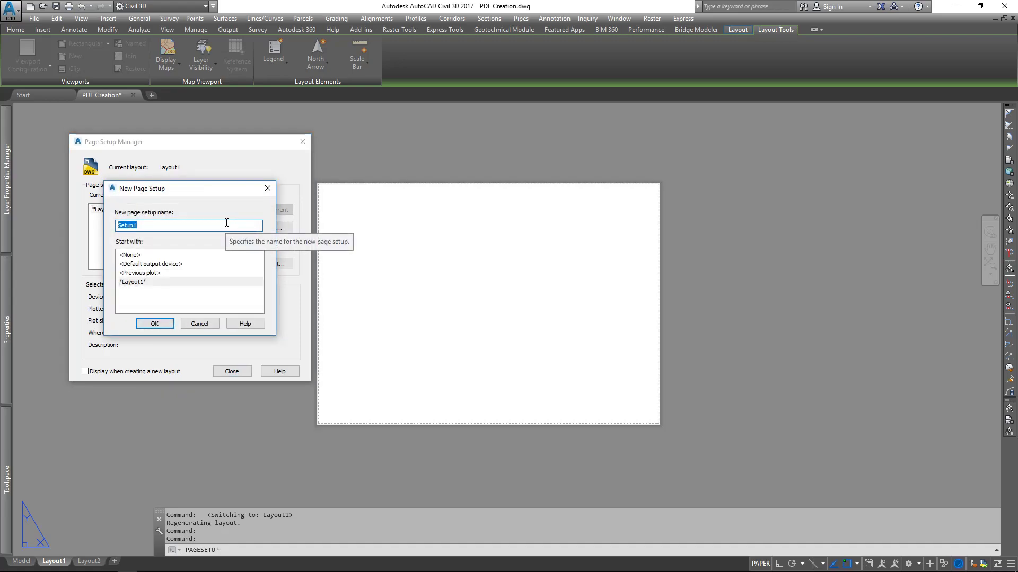
text(11x17)
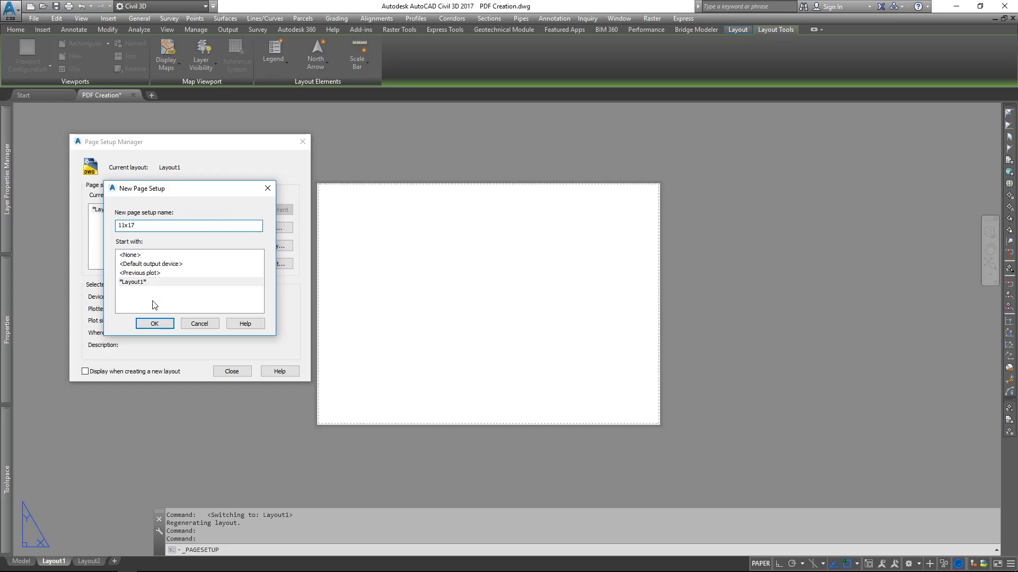
click(155, 323)
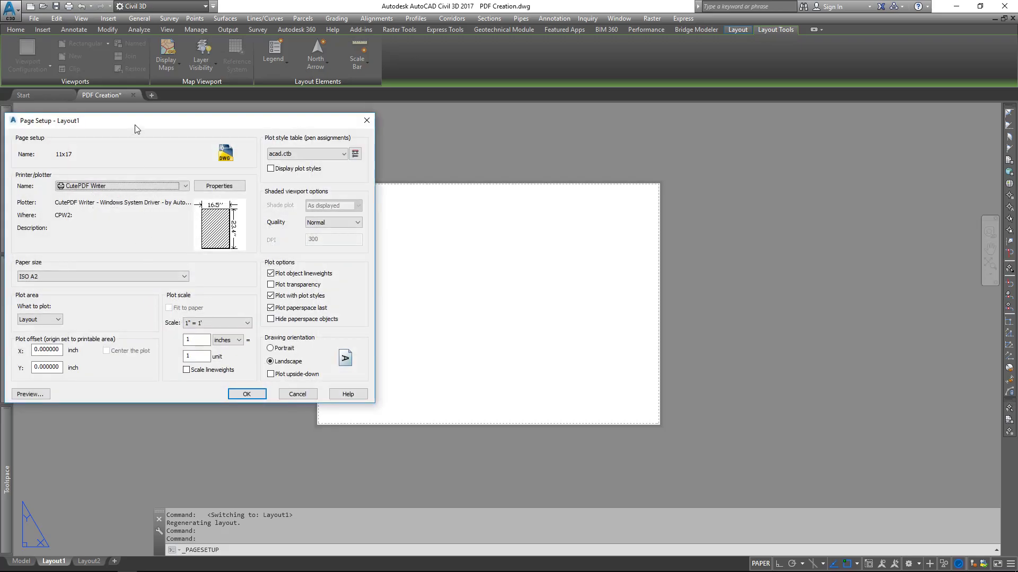
Step: Assign CutePDF Writer as the plotter of the 11x17 page setup and set its paper size to 11 x 17
drag(141, 126, 150, 130)
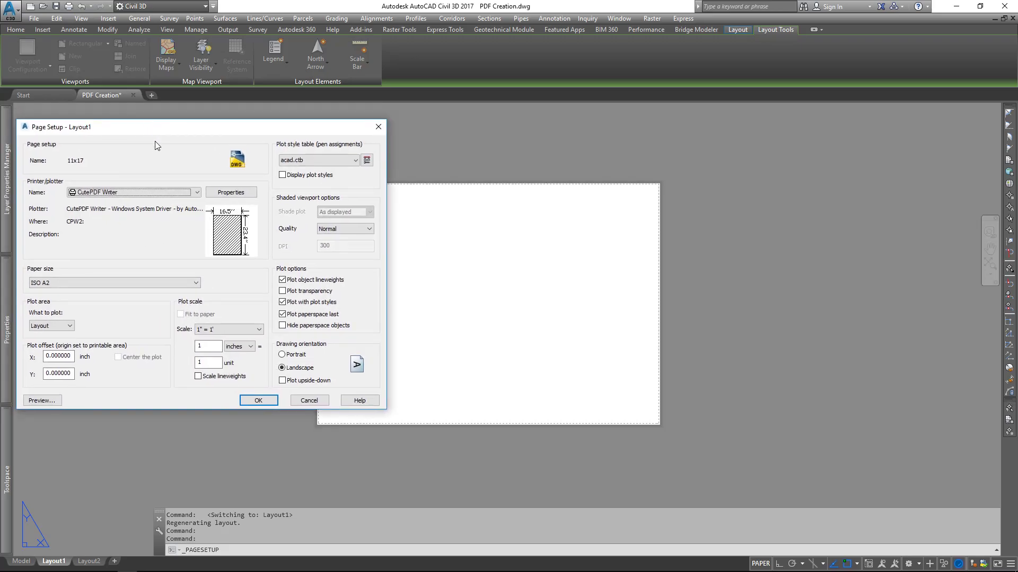
click(155, 193)
click(135, 252)
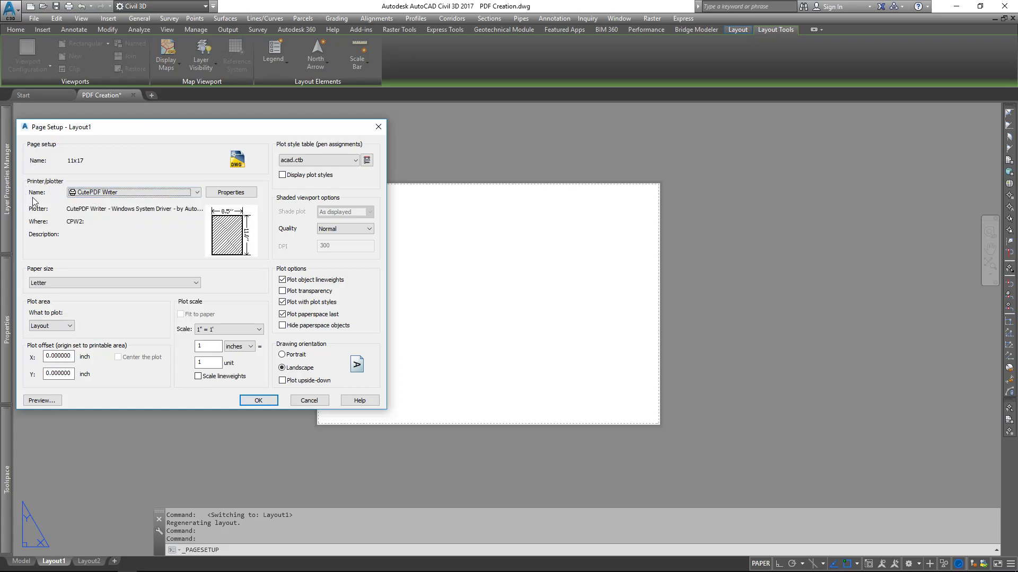
click(81, 192)
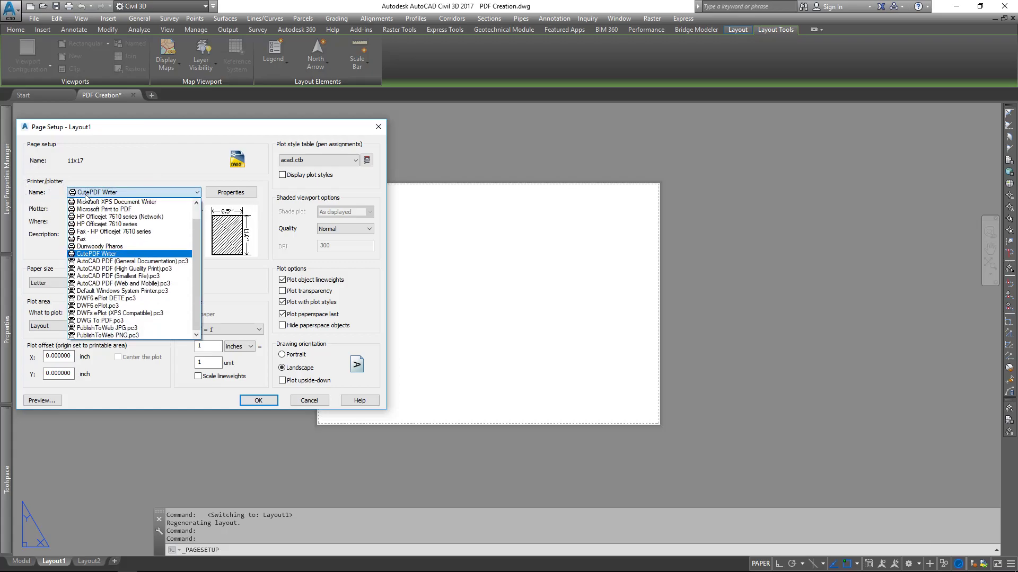
click(126, 254)
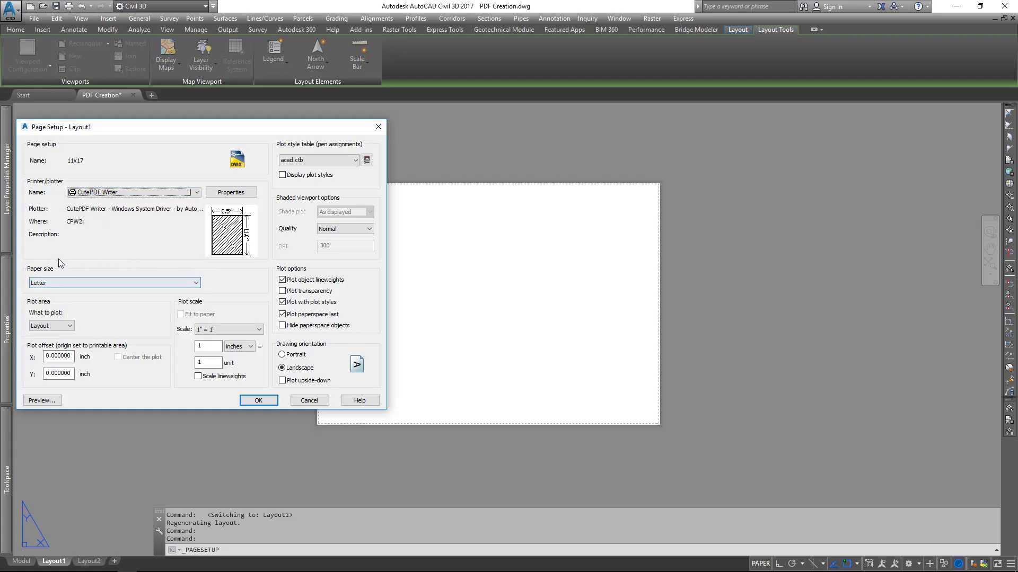
click(63, 283)
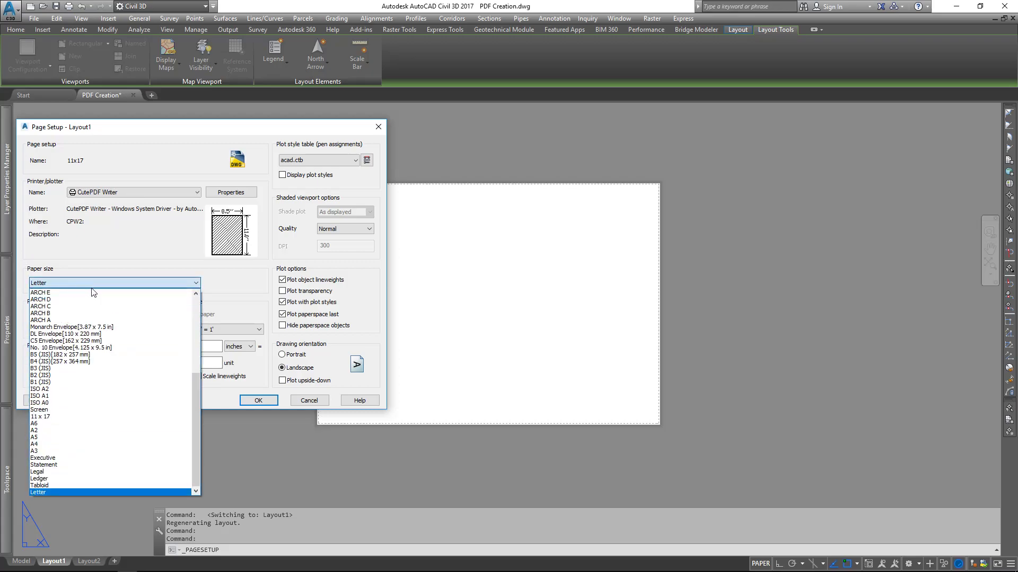
click(107, 417)
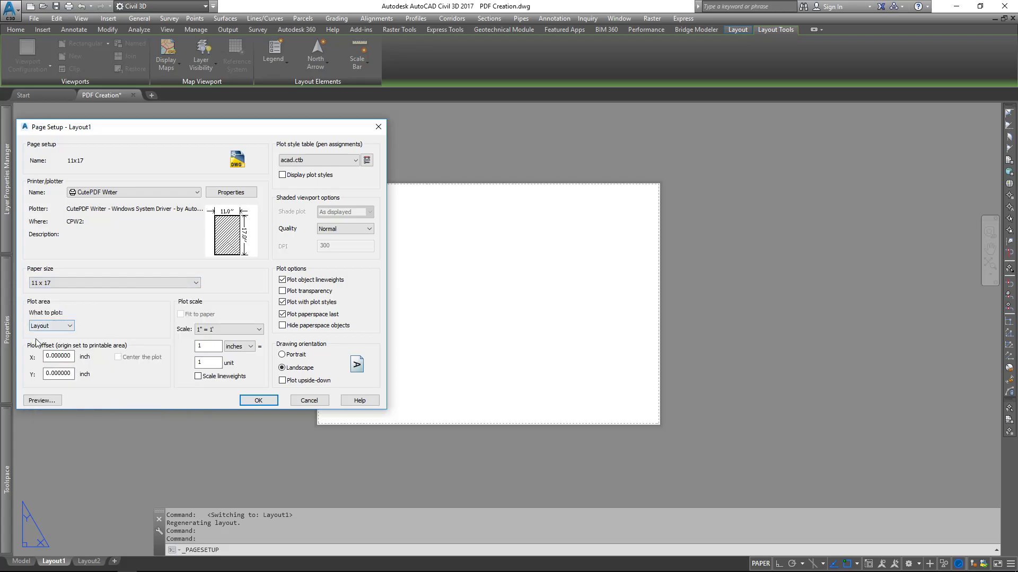
Step: Keep acad.ctb as the plot style table and accept the 11x17 page setup
click(320, 162)
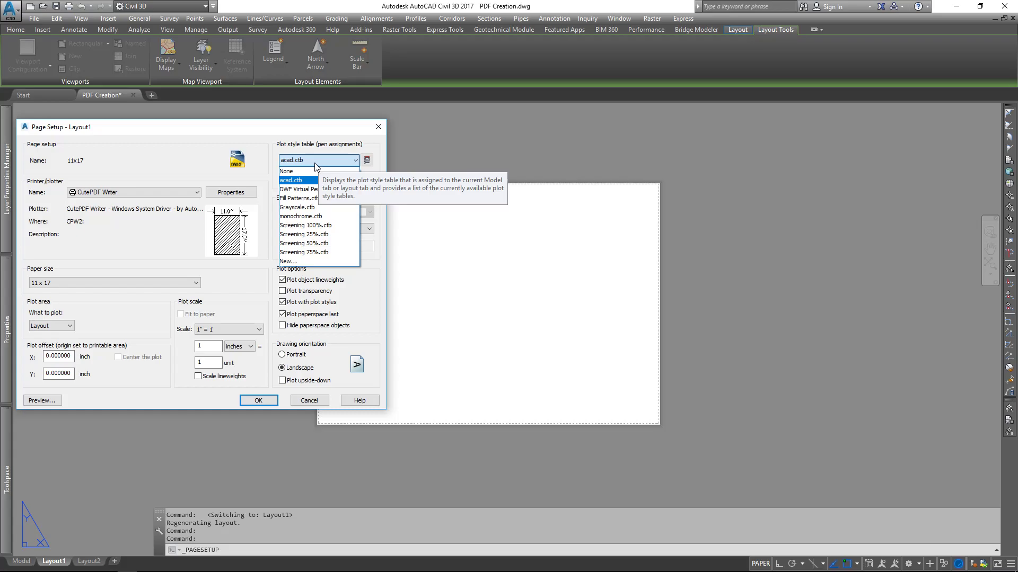
click(314, 162)
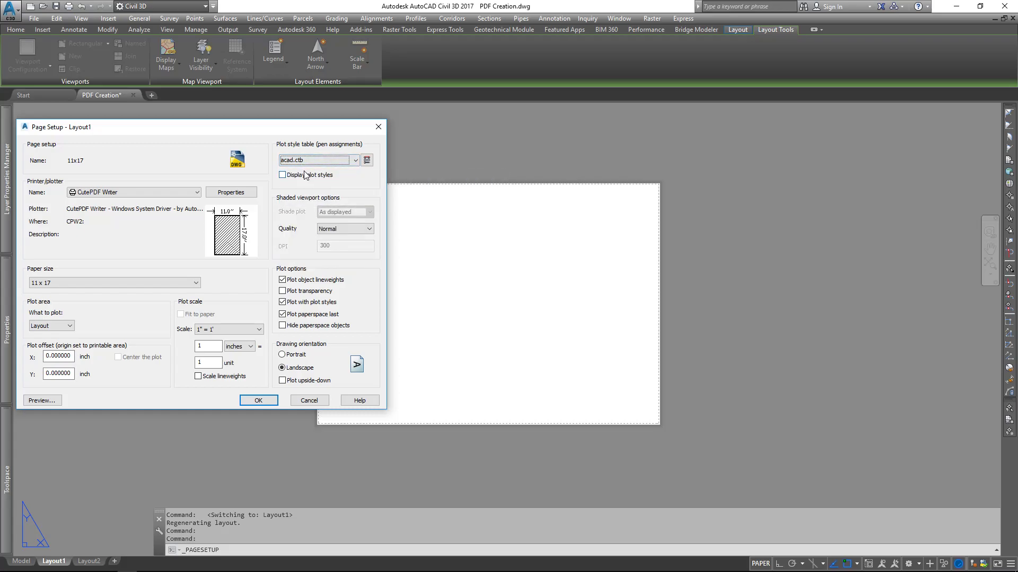
click(258, 401)
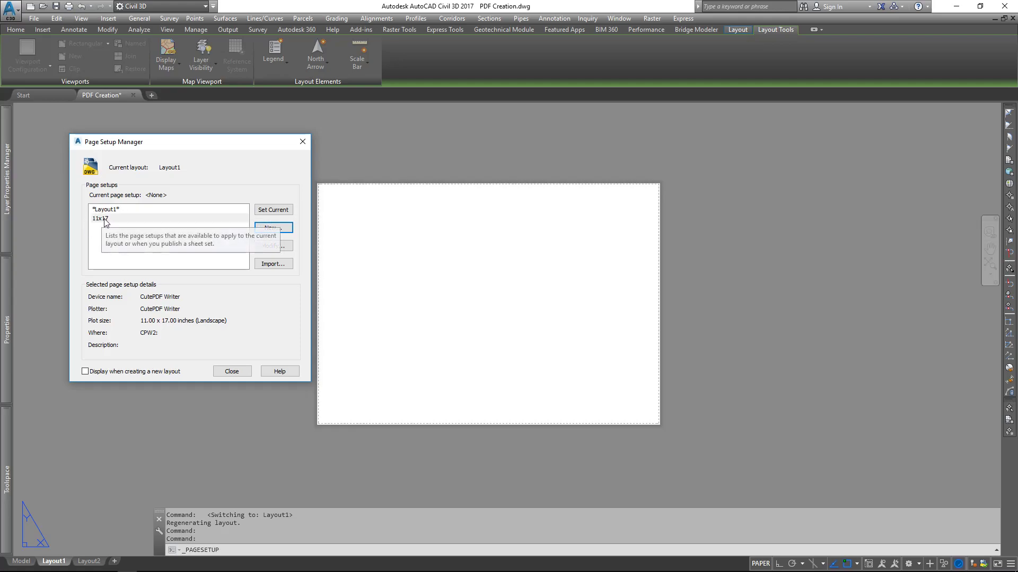
Step: Make the 11x17 page setup current for Layout1 and close the Page Setup Manager
click(127, 219)
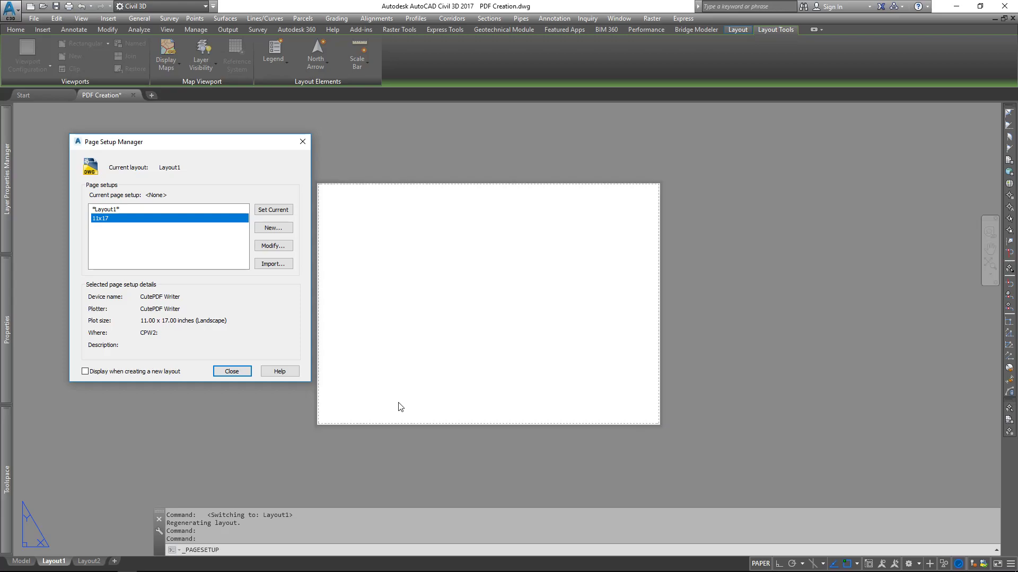
click(288, 212)
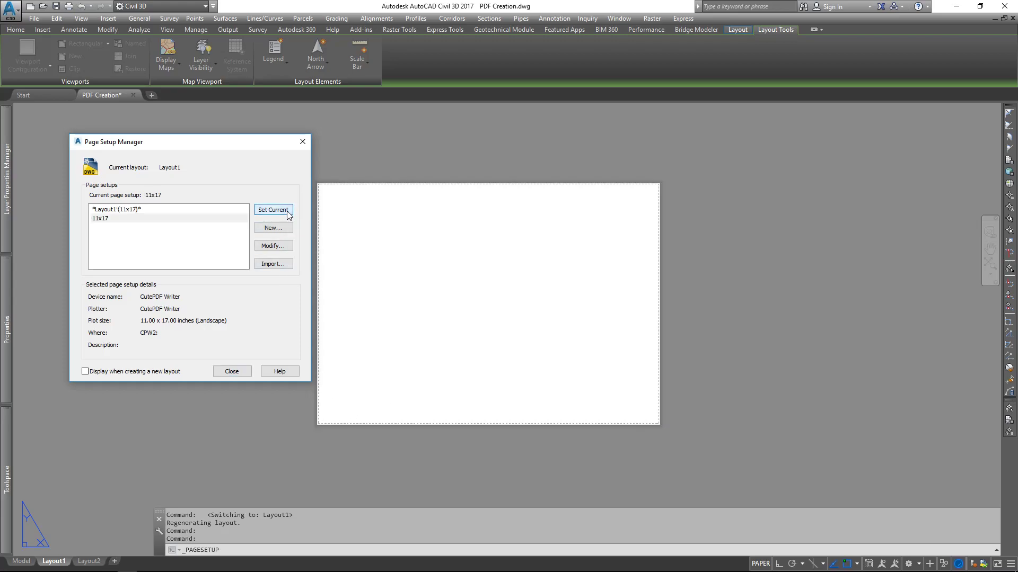
click(188, 216)
click(263, 208)
click(232, 371)
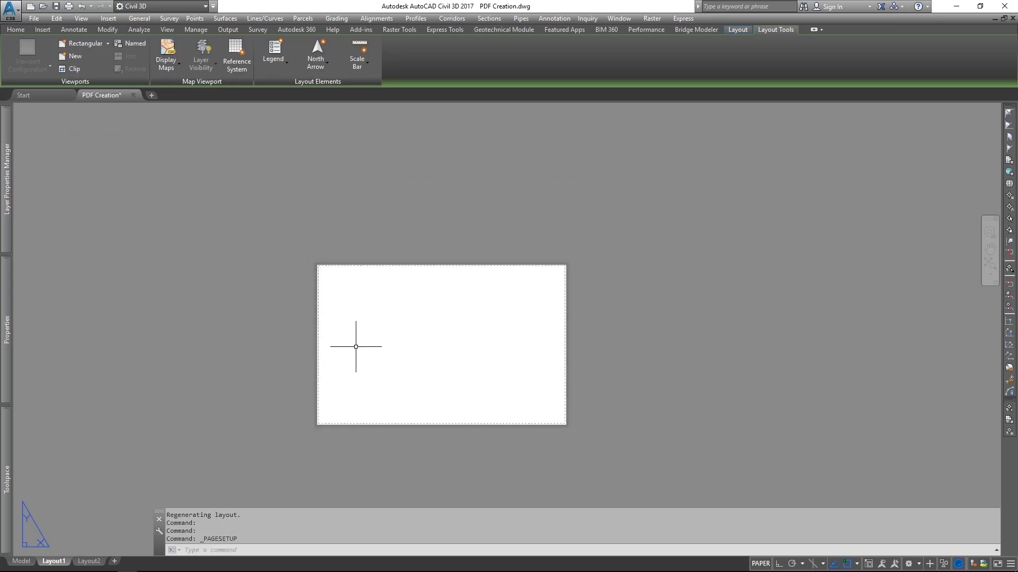
middle_drag(264, 352, 320, 329)
scroll(386, 321, up, 2)
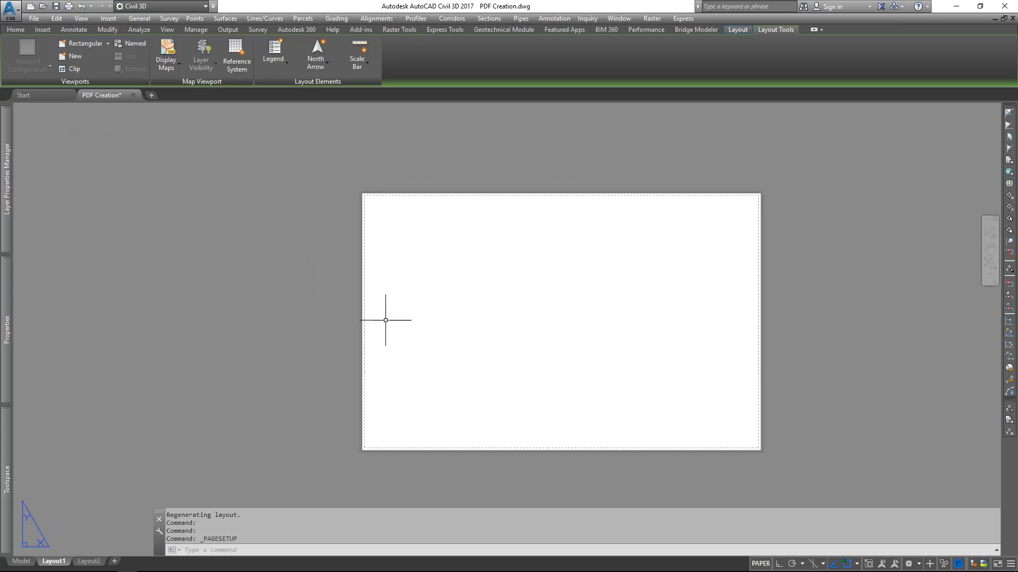
scroll(385, 320, up, 2)
middle_drag(385, 320, 298, 308)
scroll(275, 326, down, 2)
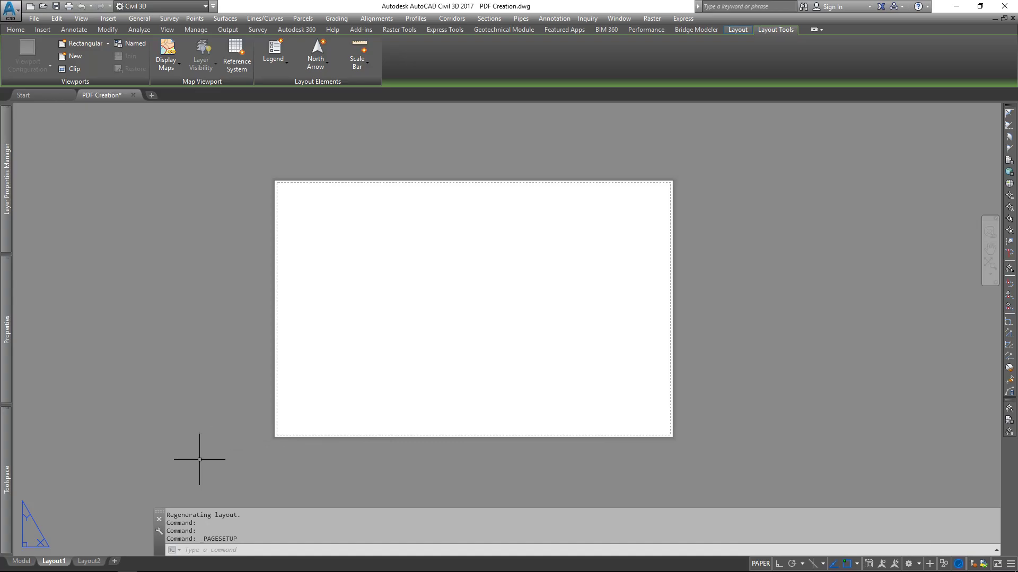
Step: In model space, dimension the height of the grey sheet frame with DIM, placing the dimension just outside its left edge
click(21, 565)
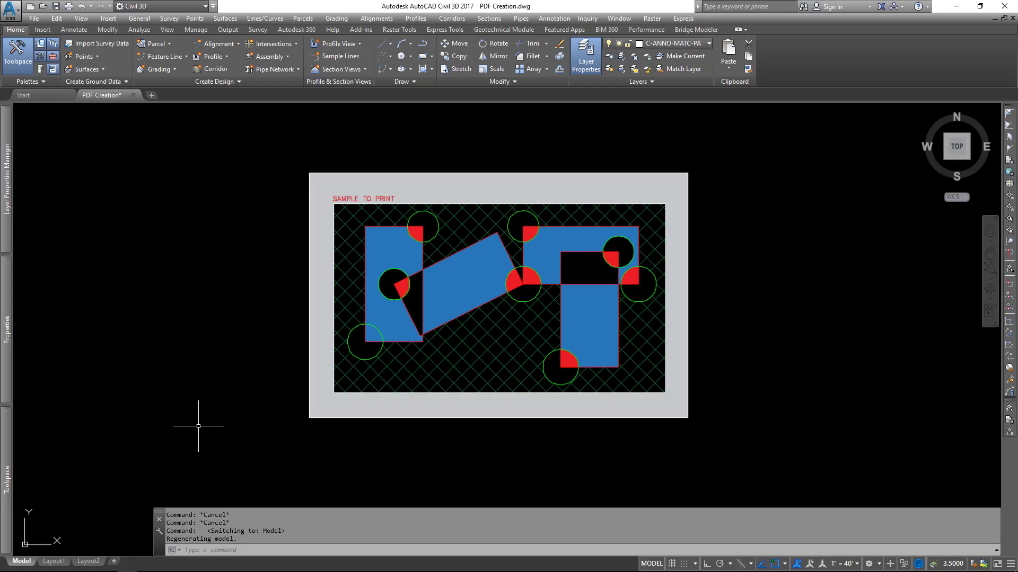
text(dim)
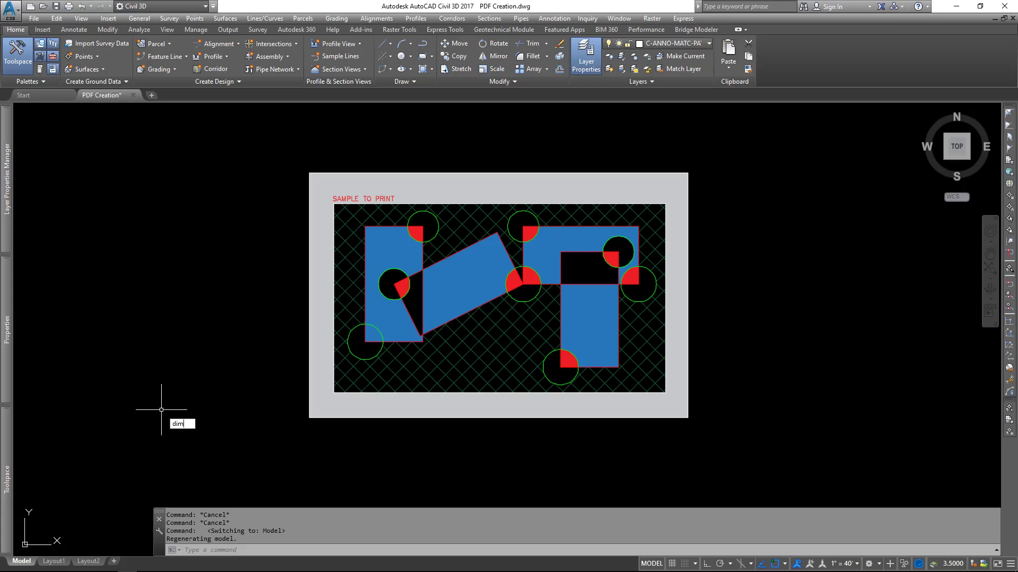
key(Return)
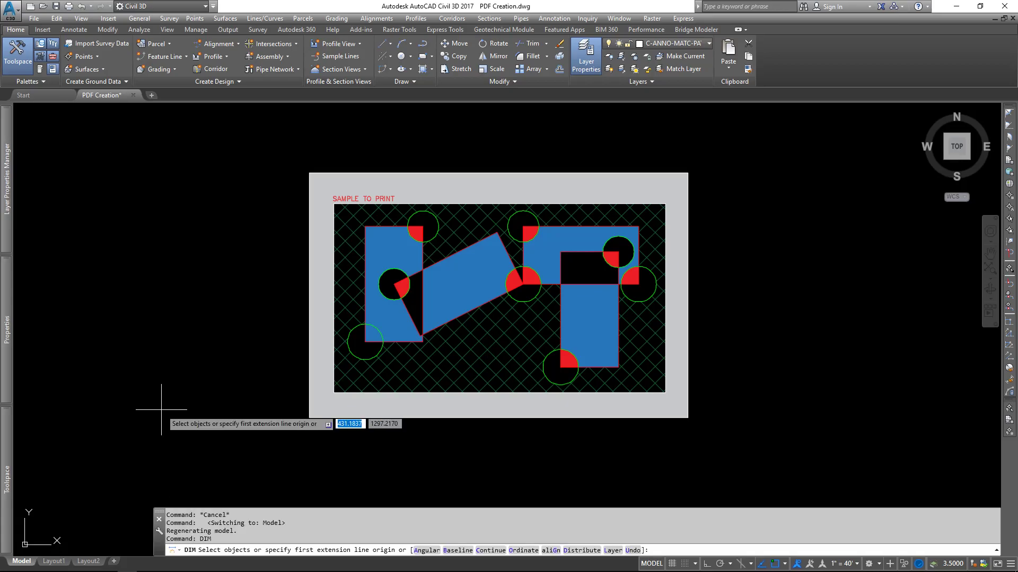
click(309, 173)
click(309, 418)
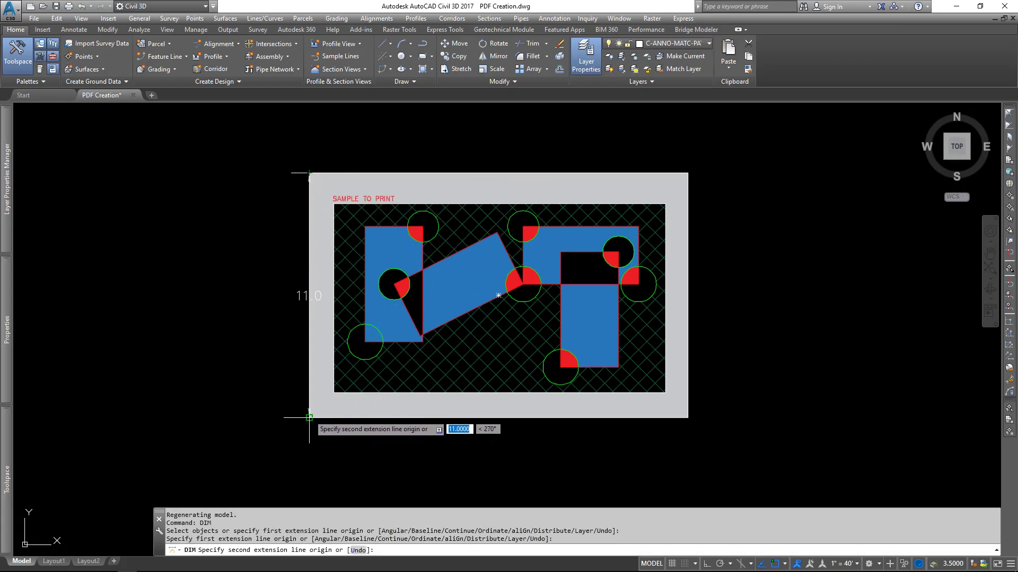
click(287, 413)
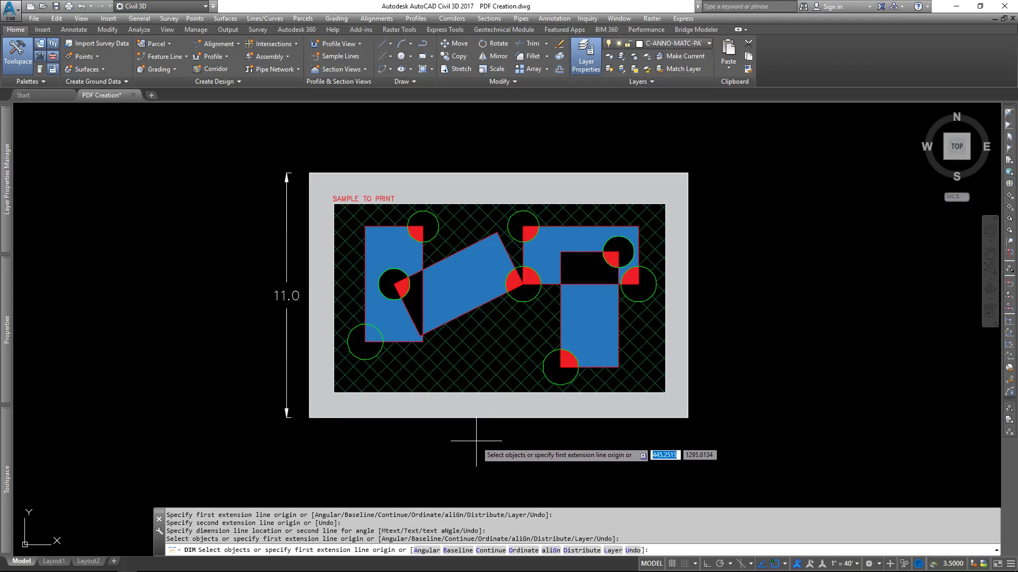
Step: Dimension the width of the grey sheet frame, placing the dimension below its bottom edge, and end the DIM command
click(309, 418)
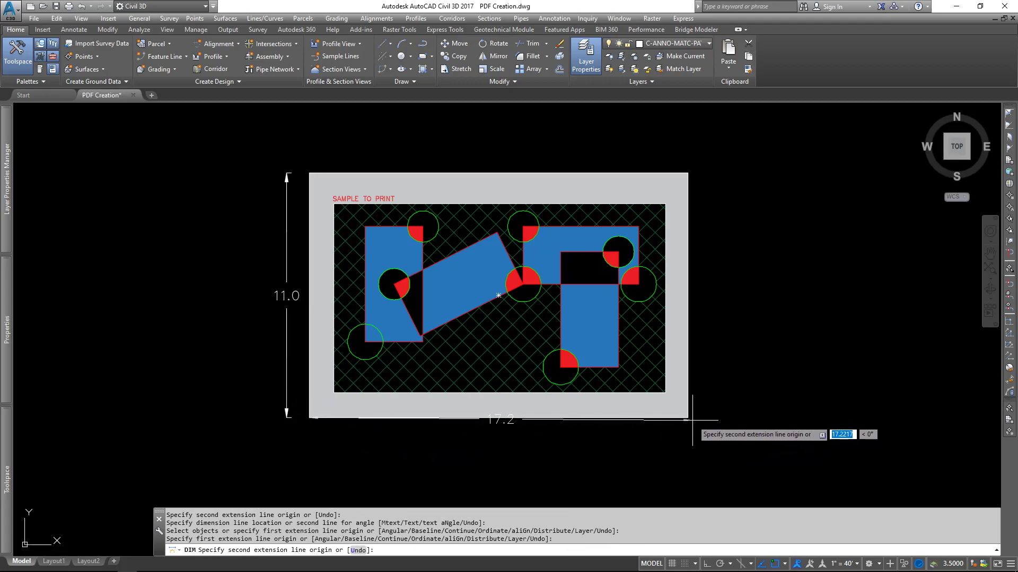
click(687, 418)
click(687, 448)
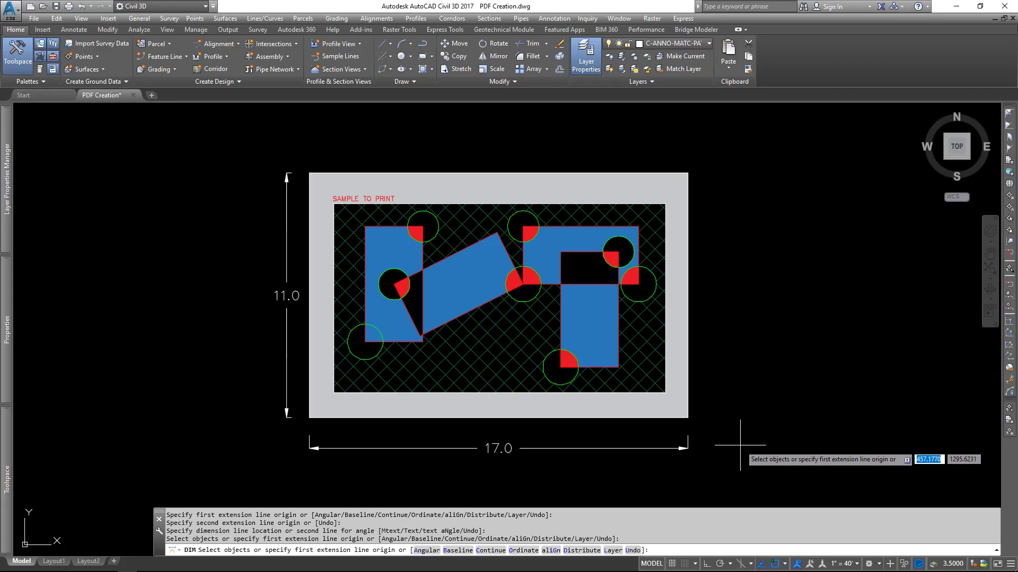
key(Escape)
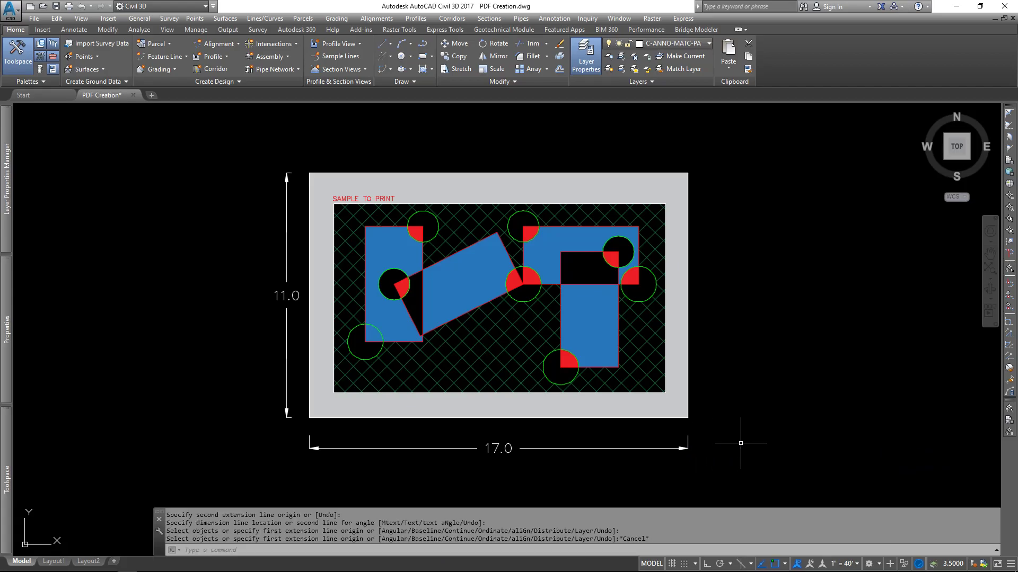
key(Escape)
key(Escape)
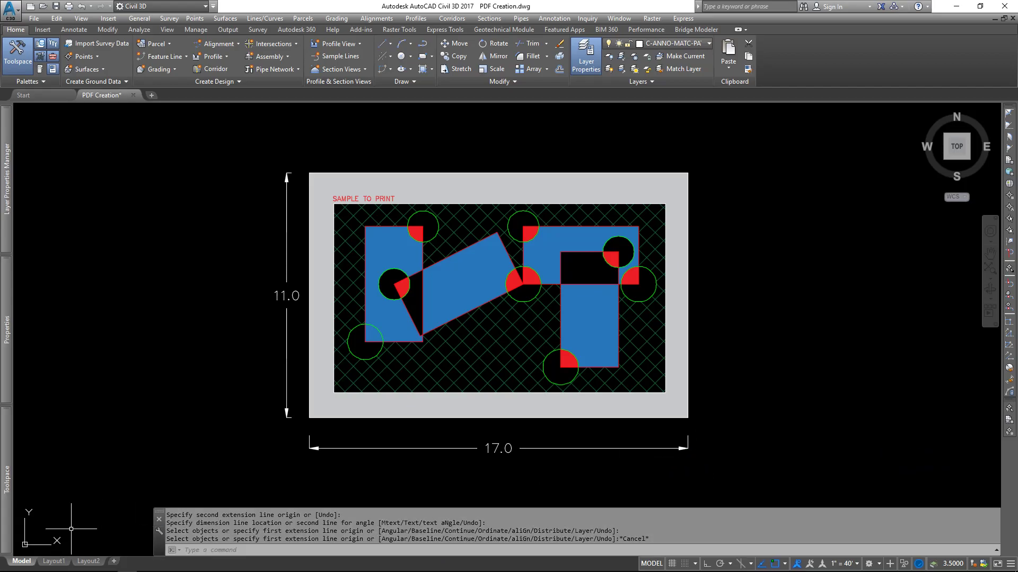
Step: In model space, open the View Manager with VIEW and start a new view named "sample to print"
click(53, 562)
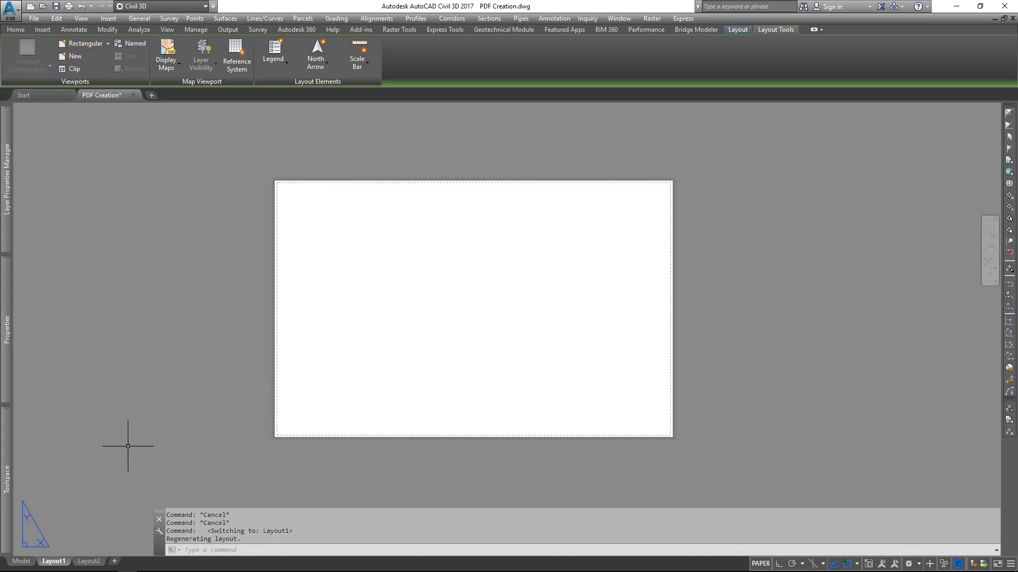
click(22, 561)
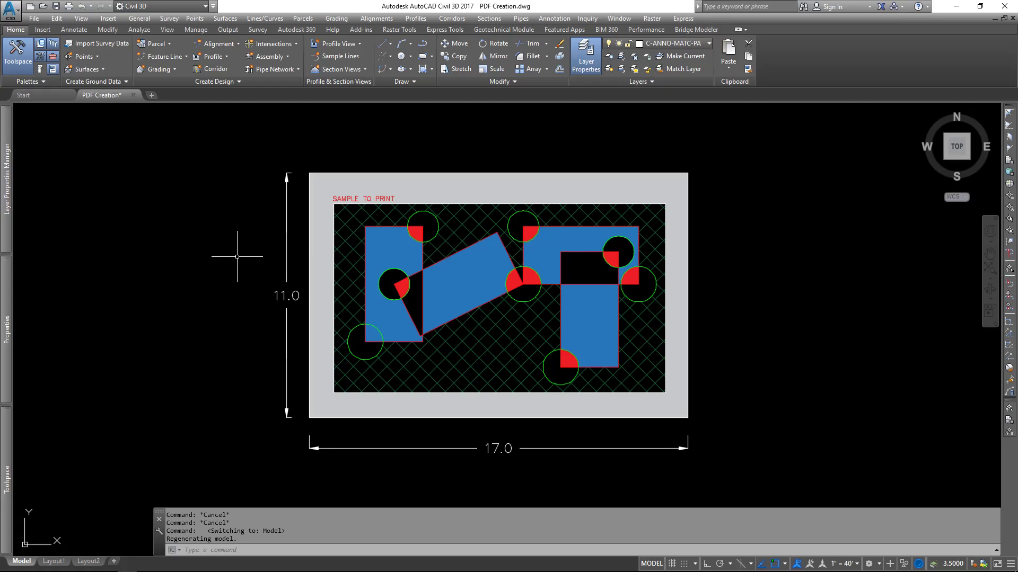
text(VIEW)
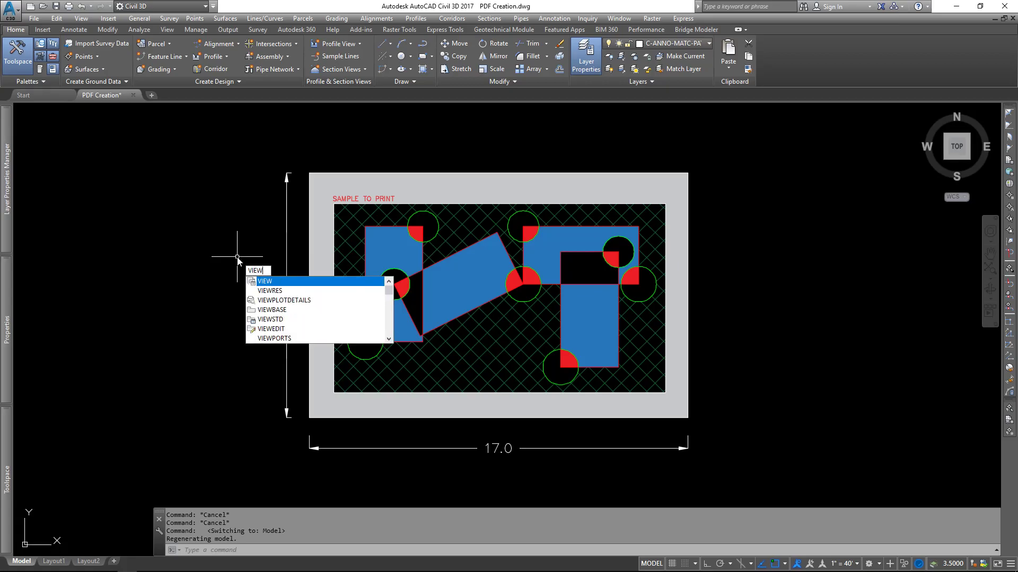
key(Return)
drag(250, 213, 136, 189)
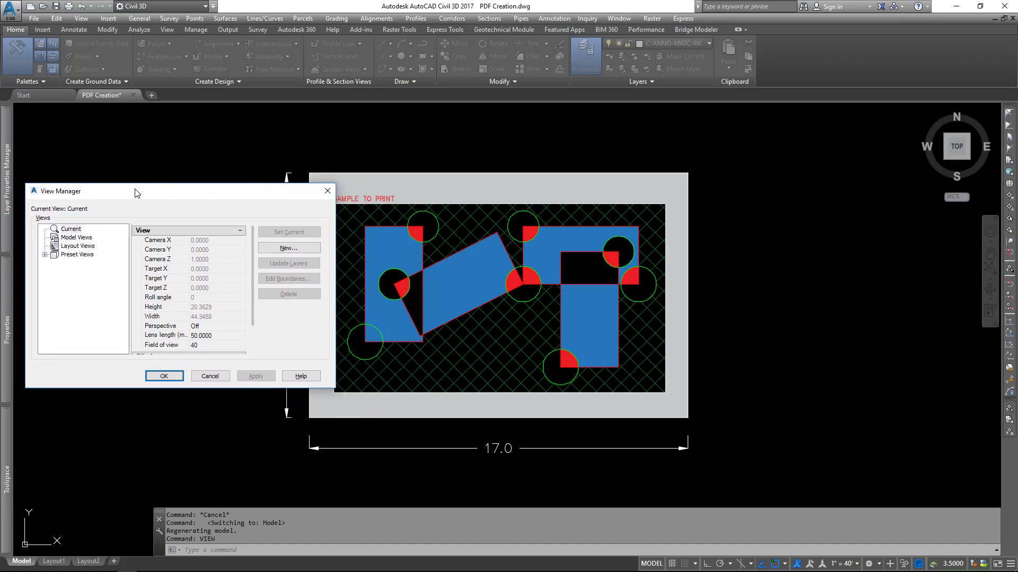
click(300, 251)
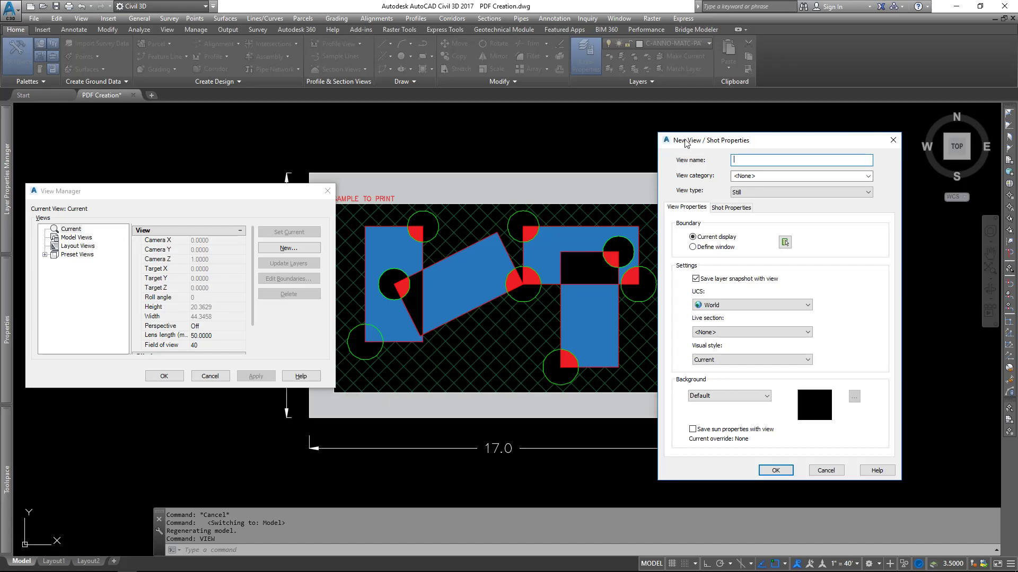
text(sample to print)
Step: Define the view's boundary as a window matching the outer corners of the grey sheet frame, save the view, and close the View Manager
click(709, 251)
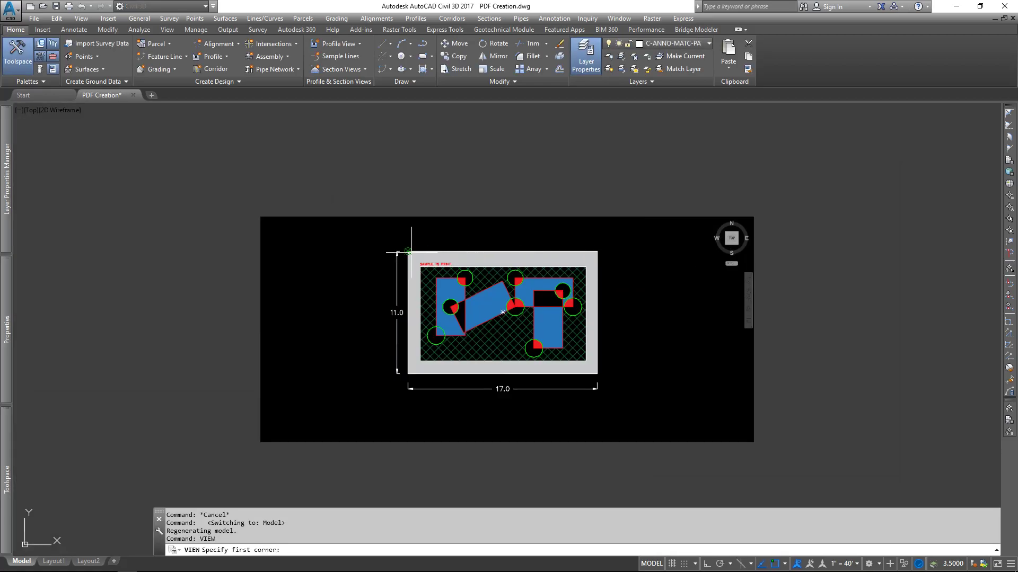
click(408, 252)
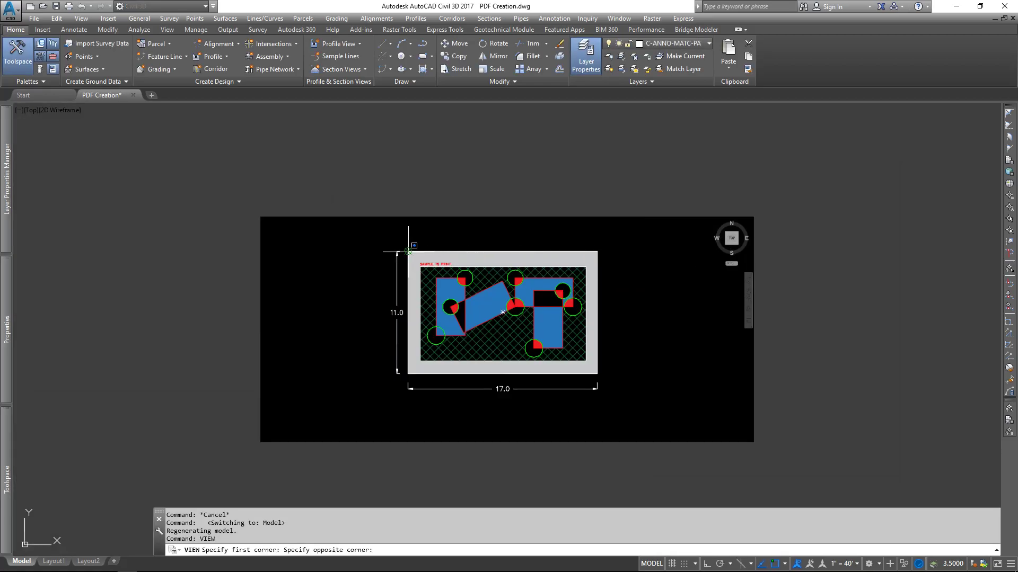
click(597, 373)
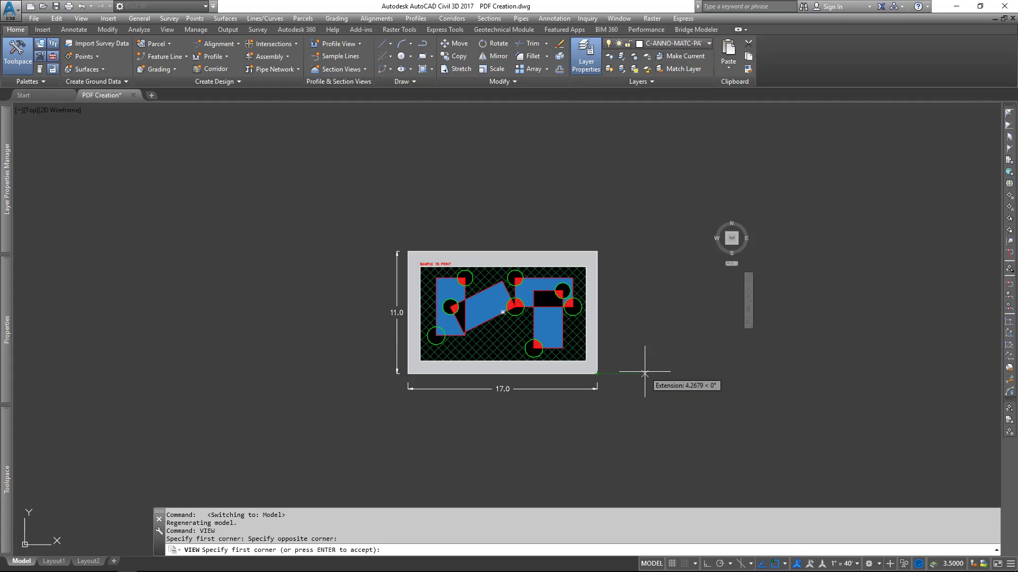
key(Return)
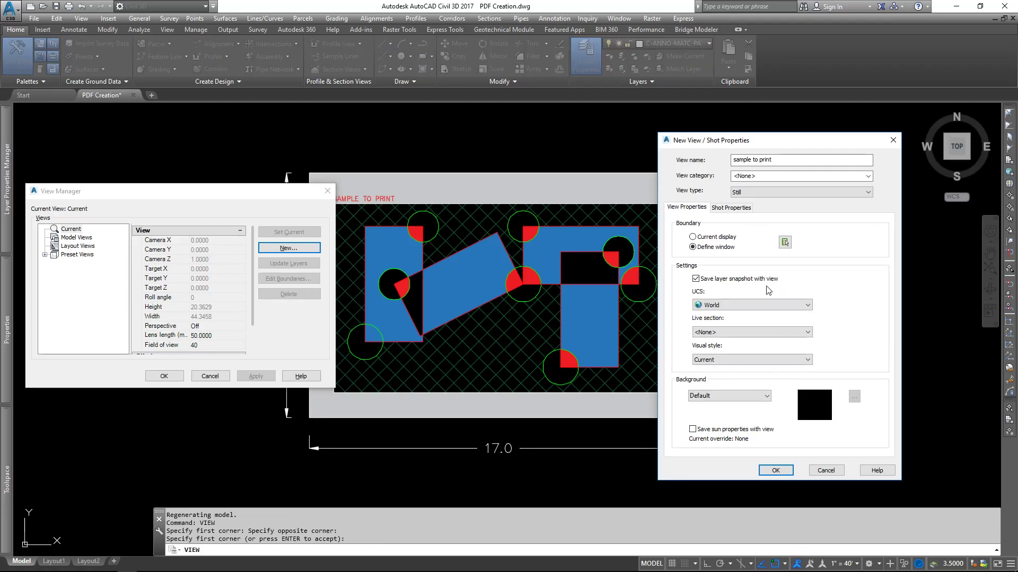
click(776, 469)
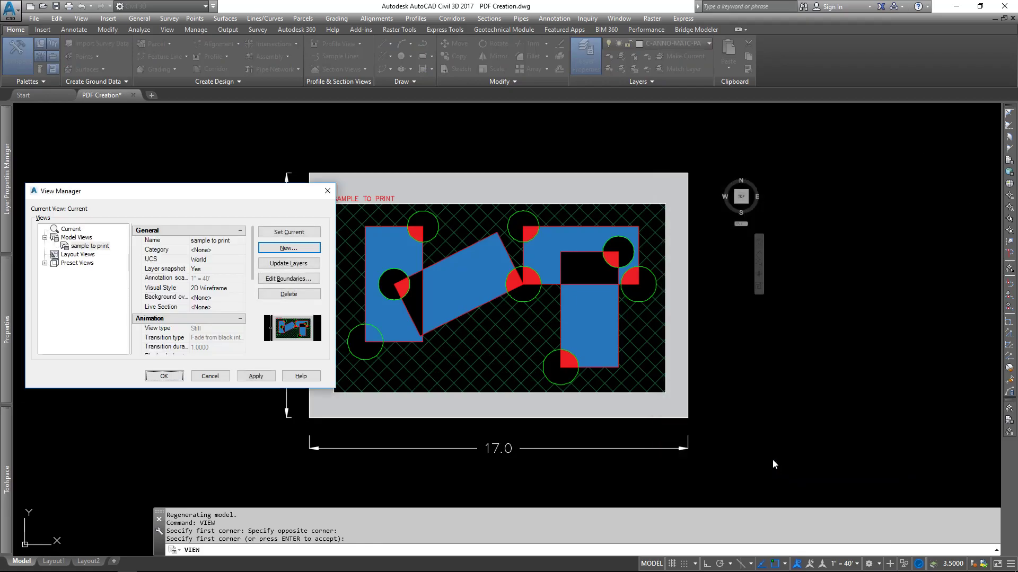
drag(260, 197, 309, 158)
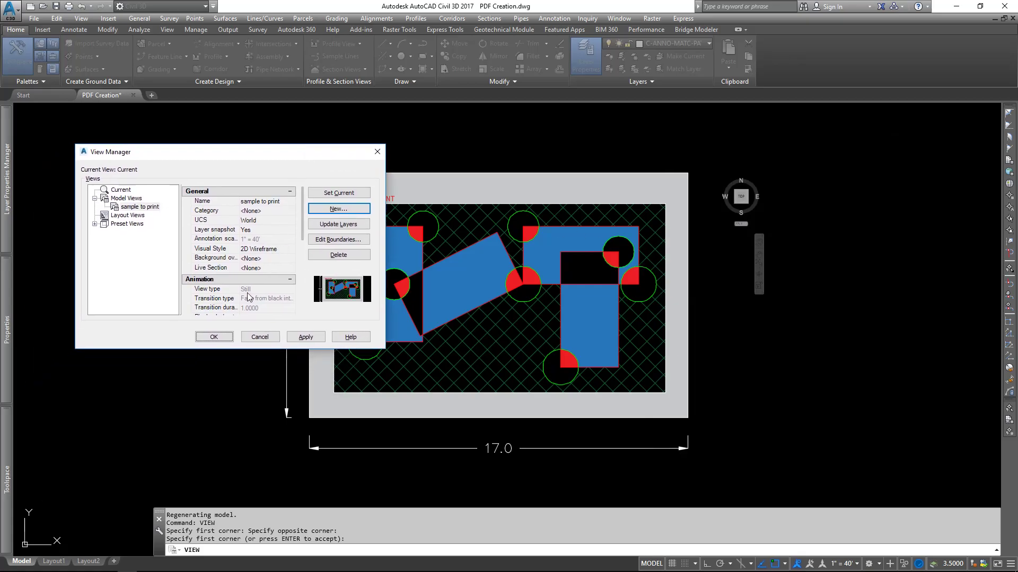
click(124, 208)
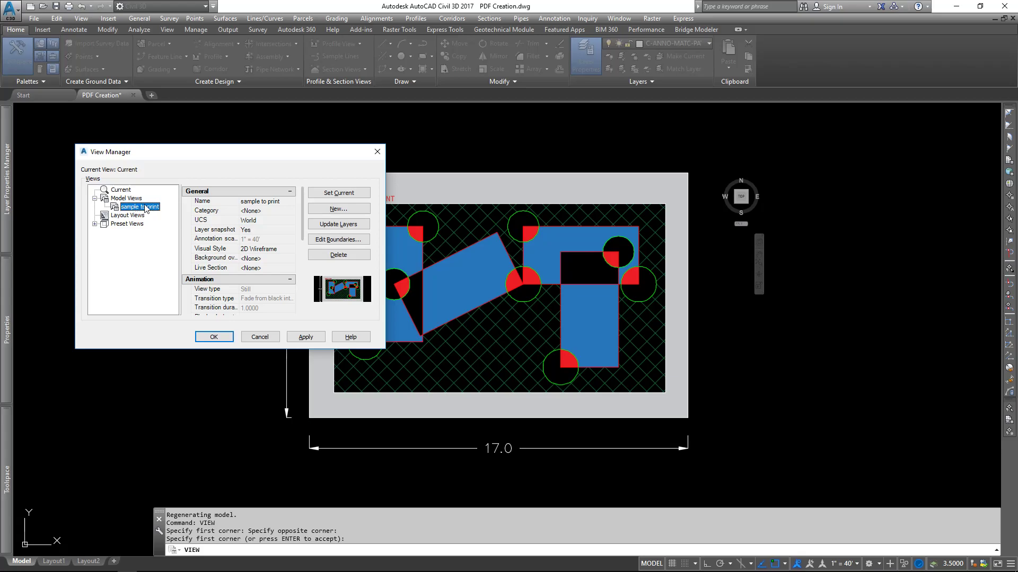
click(228, 335)
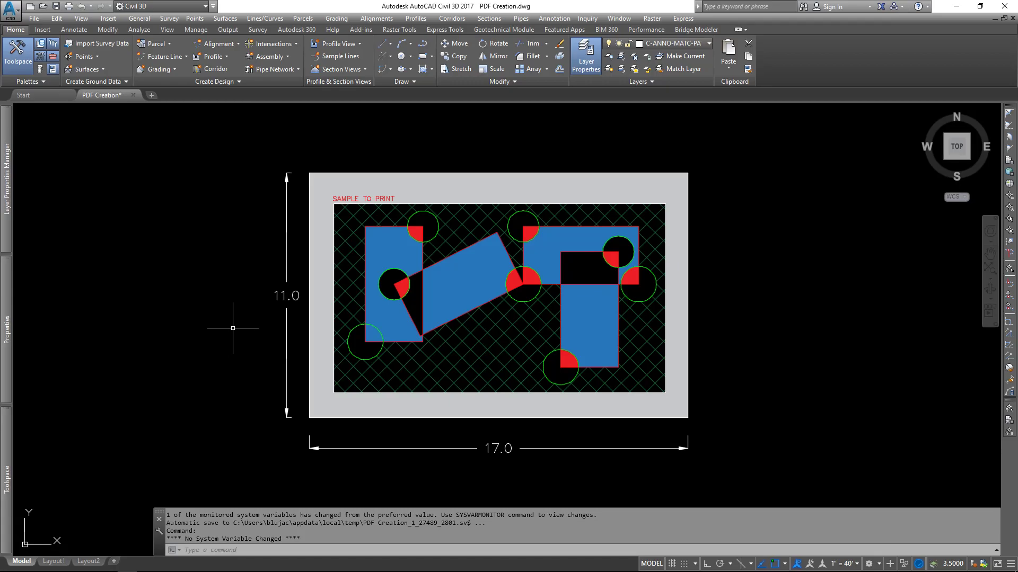
Step: On Layout1, start a viewport with MVIEW and place its first corner exactly on the sheet's upper-left corner
click(54, 561)
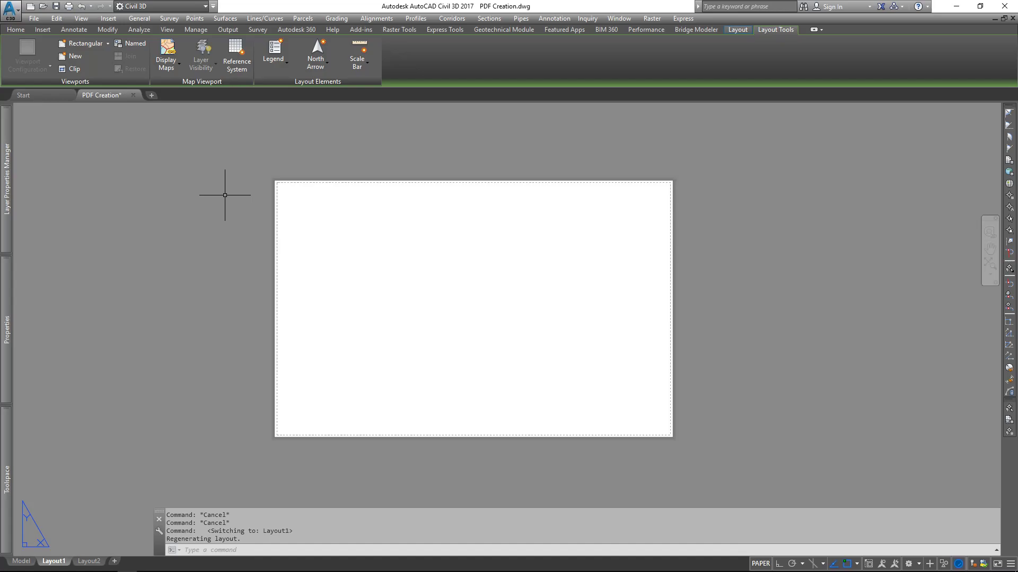
text(m)
key(Return)
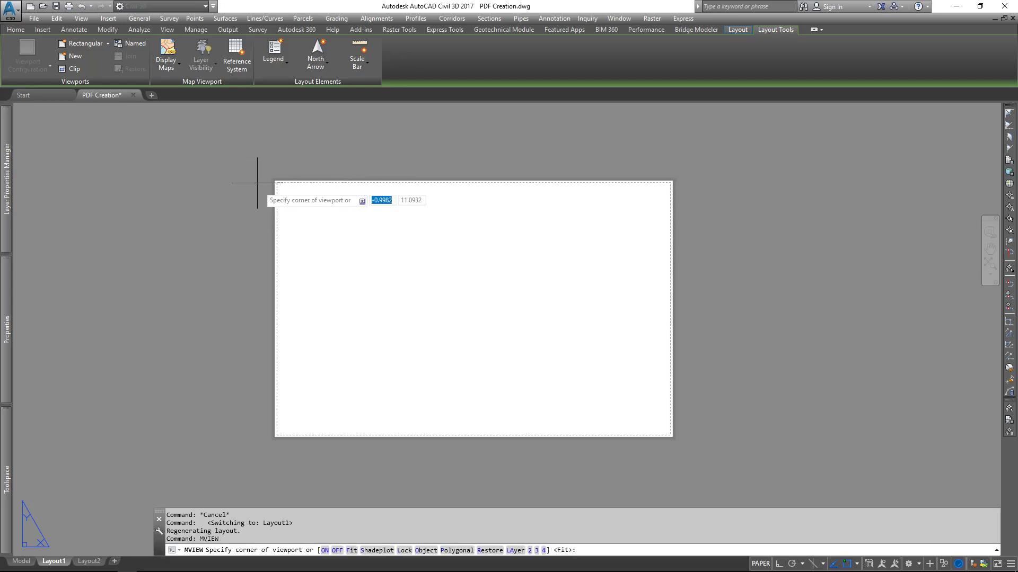
scroll(273, 182, up, 3)
scroll(311, 172, up, 8)
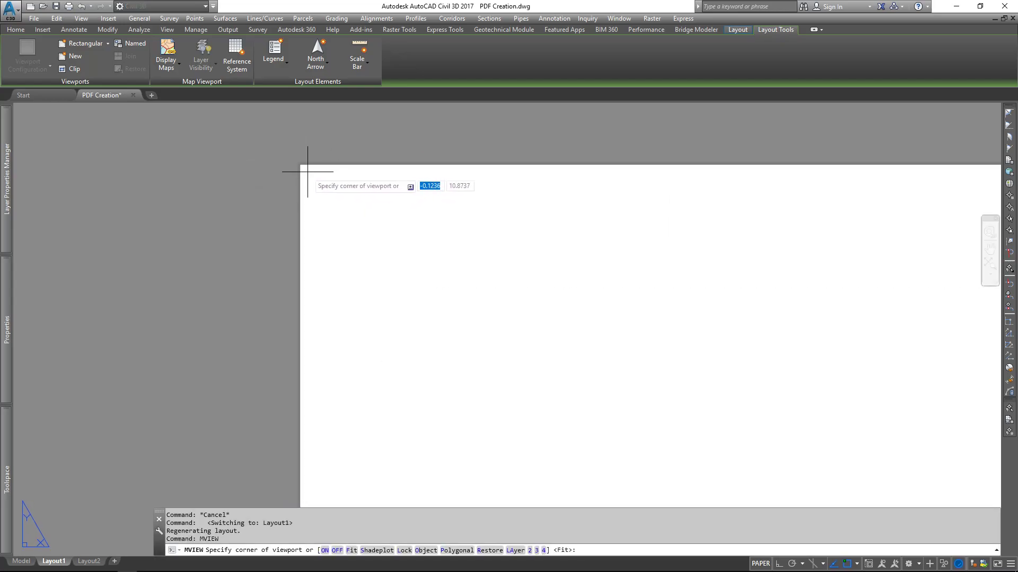
middle_drag(272, 130, 310, 253)
scroll(300, 222, down, 3)
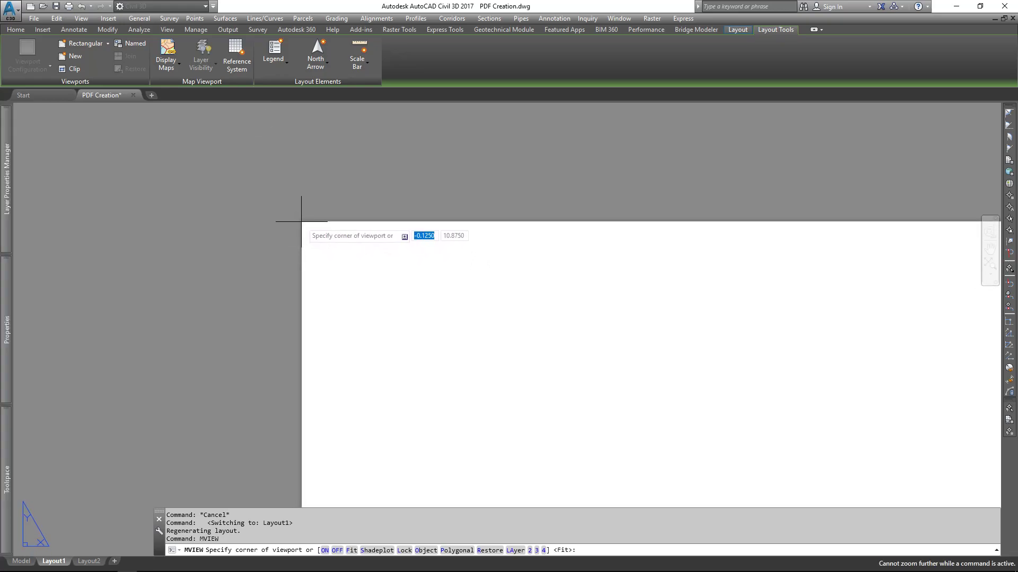
click(300, 222)
Step: Place the viewport's opposite corner exactly on the sheet's lower-right corner so it covers the whole 11x17 sheet
mouse_move(347, 236)
middle_down()
mouse_move(486, 350)
mouse_move(647, 448)
mouse_move(354, 243)
middle_up()
scroll(566, 377, down, 12)
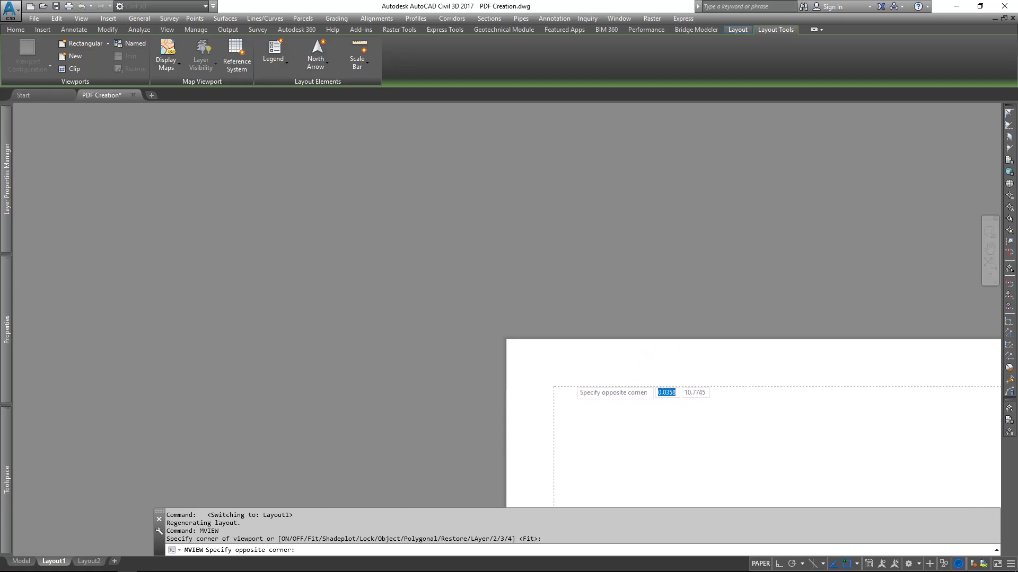
middle_drag(681, 444, 388, 251)
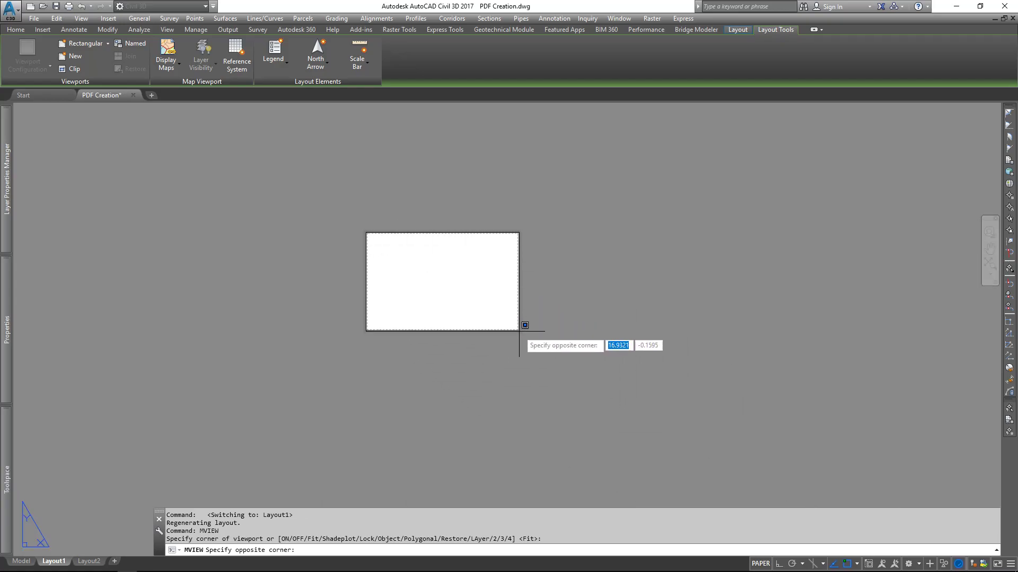
scroll(524, 322, up, 4)
scroll(518, 338, up, 10)
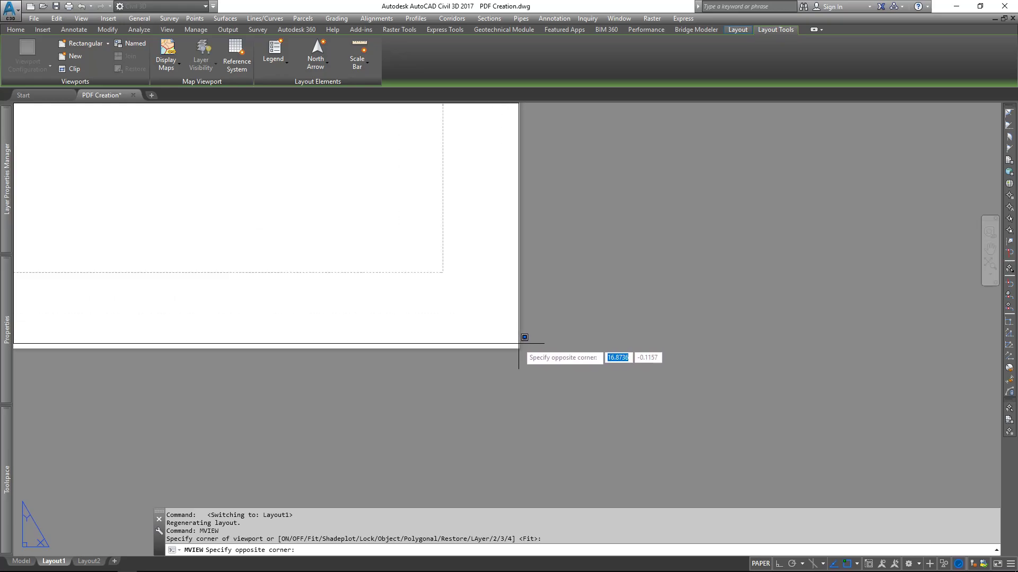
scroll(528, 370, up, 5)
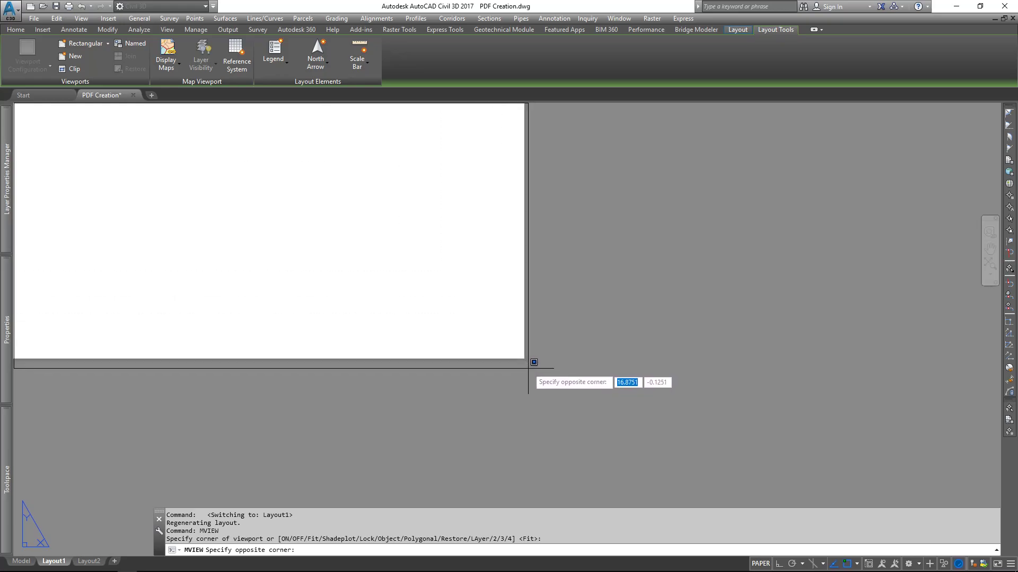
scroll(523, 358, up, 5)
scroll(525, 364, up, 3)
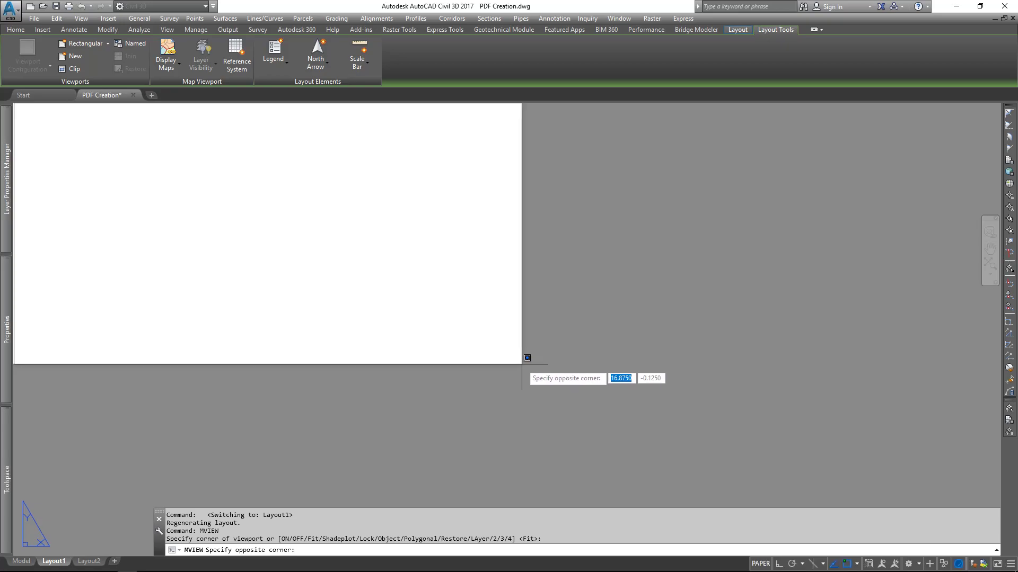
click(522, 363)
middle_drag(520, 363, 550, 367)
scroll(550, 366, down, 8)
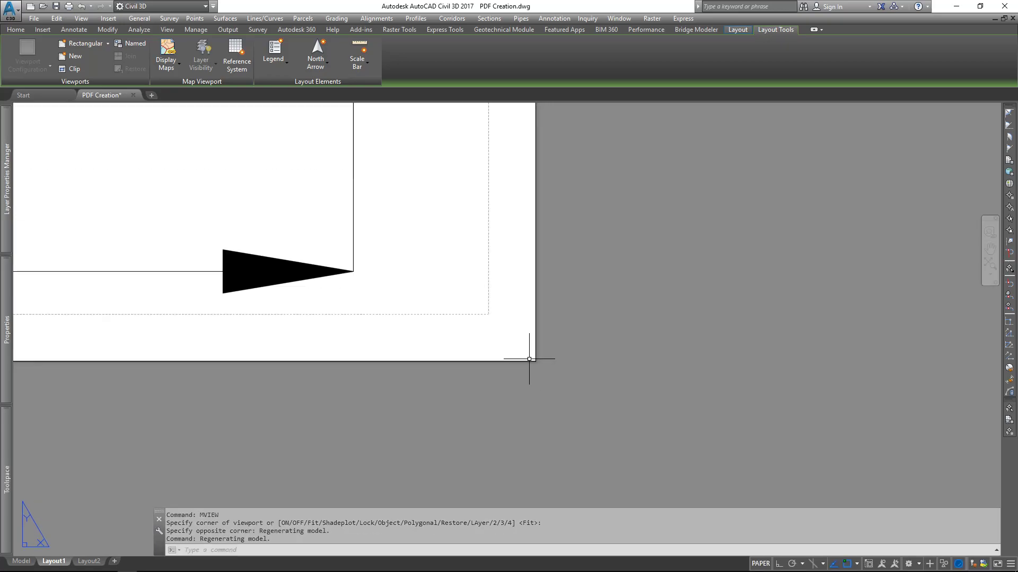
click(567, 321)
key(Escape)
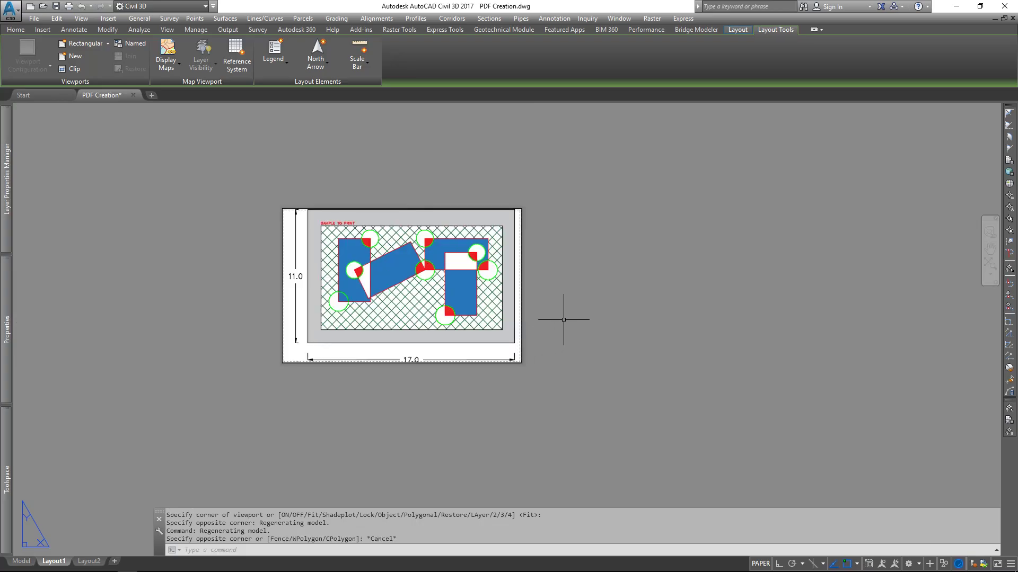
Step: Activate the Layout1 viewport, pan the drawing inside it closer to the sheet's centre, and return to paper space
double_click(430, 287)
mouse_move(429, 287)
middle_down()
mouse_move(420, 286)
mouse_move(441, 300)
mouse_move(430, 291)
middle_up()
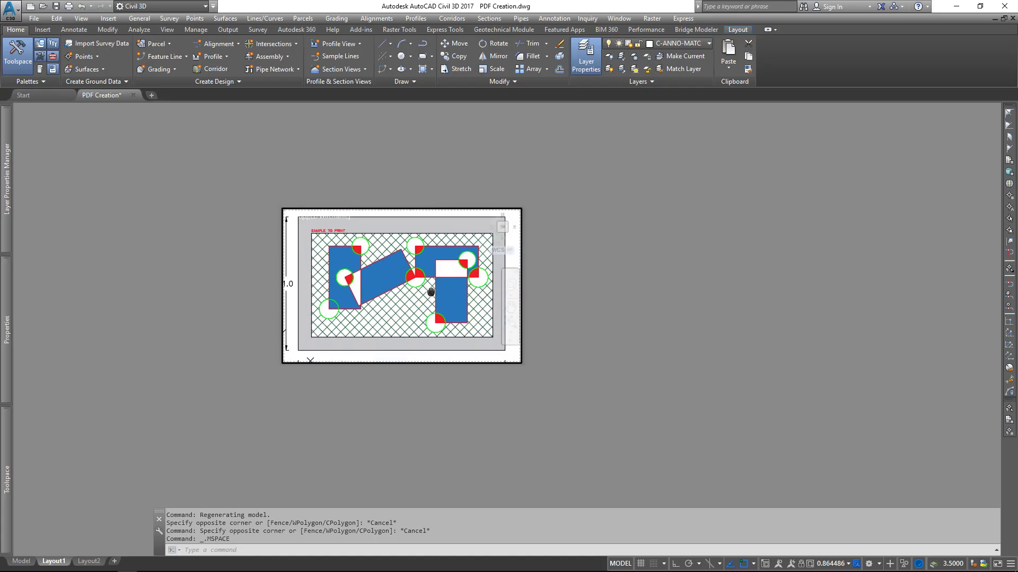
double_click(573, 267)
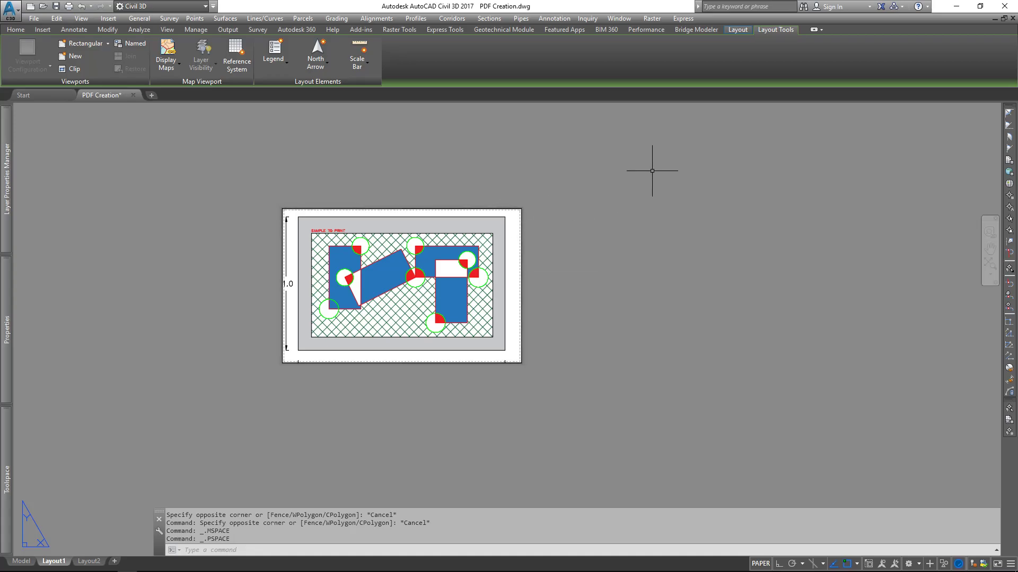
Step: Use the View Manager to set the "sample to print" model view current in the Layout1 viewport, and accept it
text(VIEW)
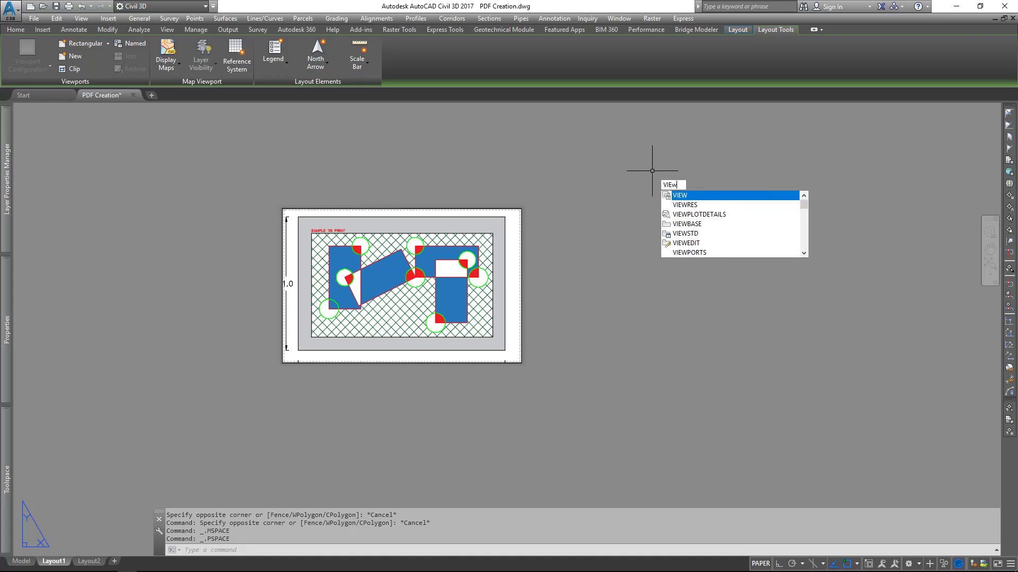
key(Return)
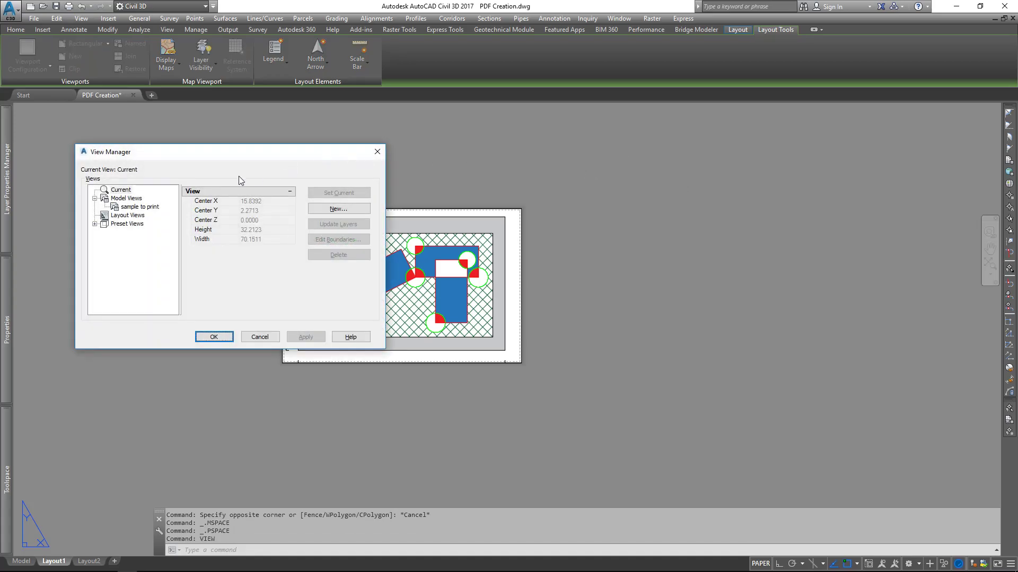
click(154, 208)
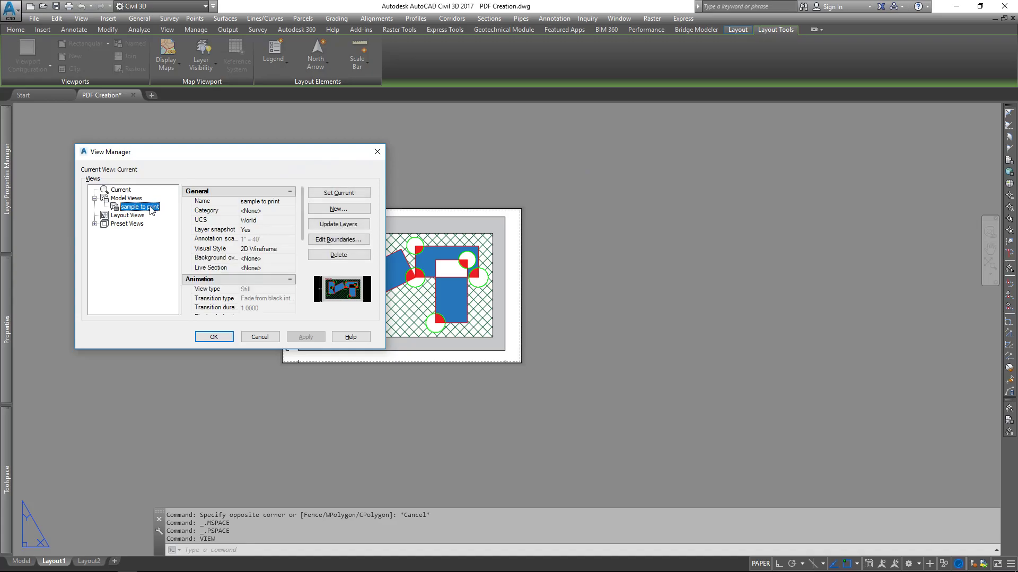
click(358, 194)
click(306, 338)
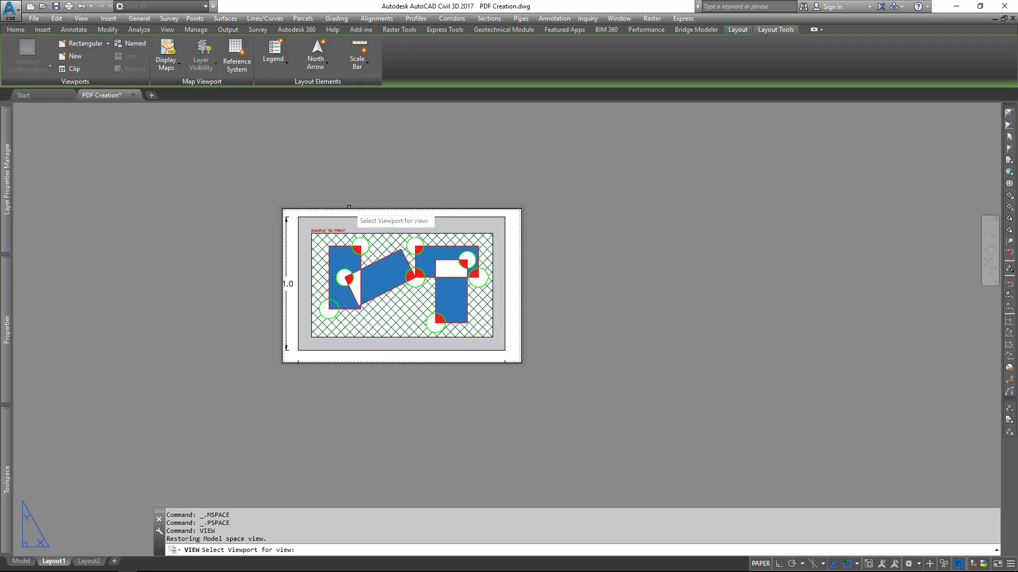
click(348, 207)
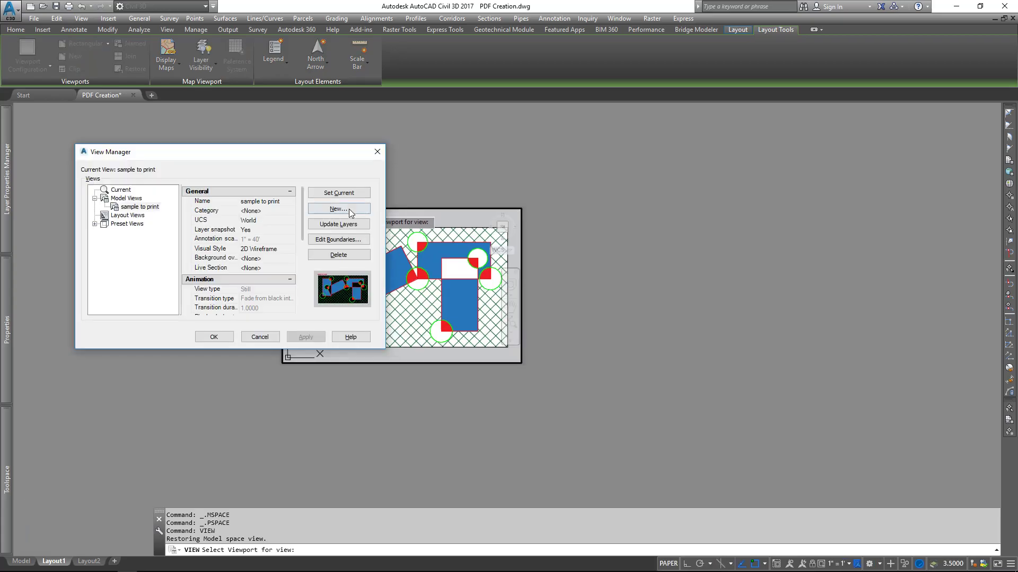
click(227, 337)
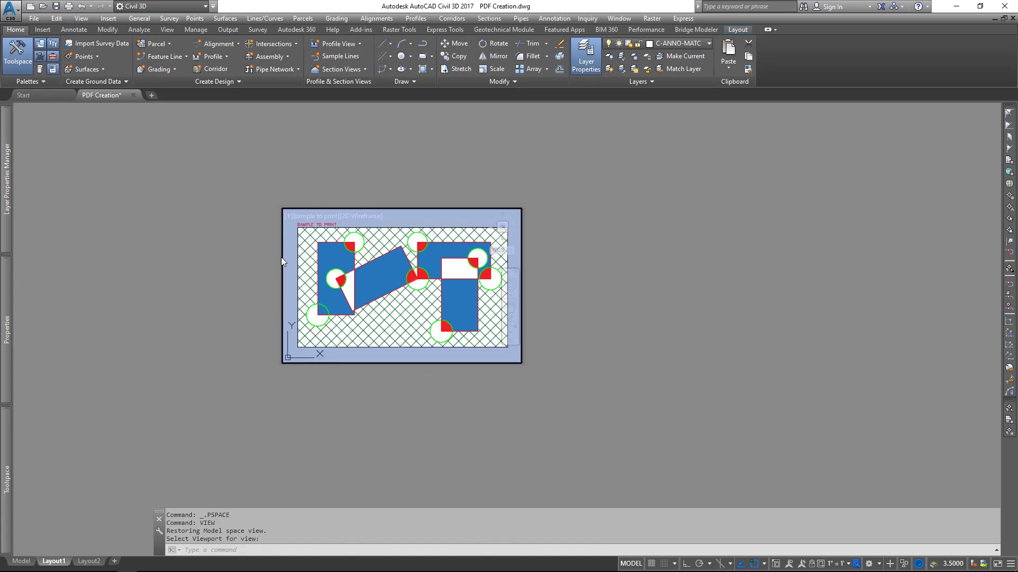
Step: Leave the active viewport and return to paper space on Layout1
double_click(216, 265)
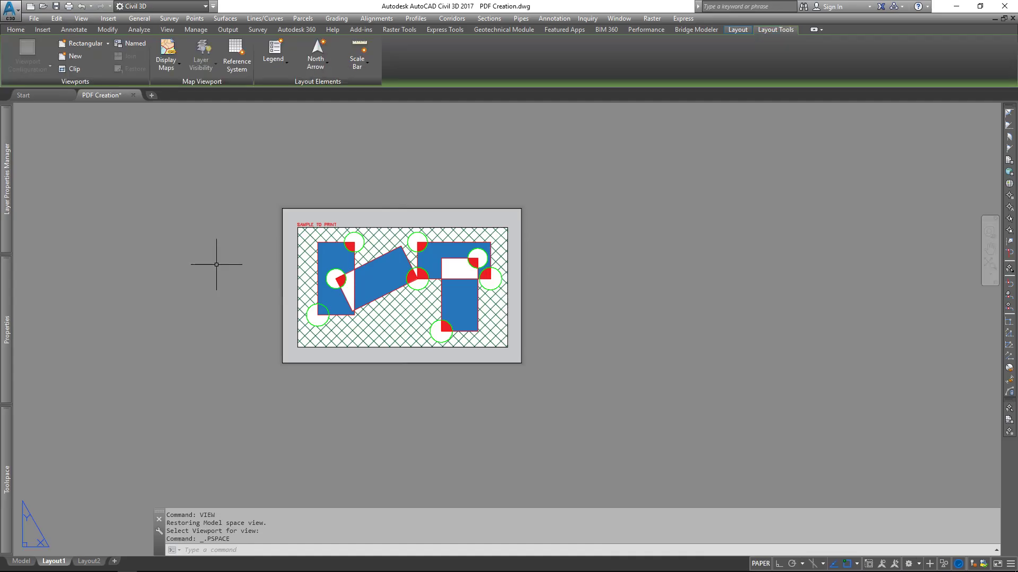
scroll(197, 248, up, 5)
scroll(197, 248, down, 3)
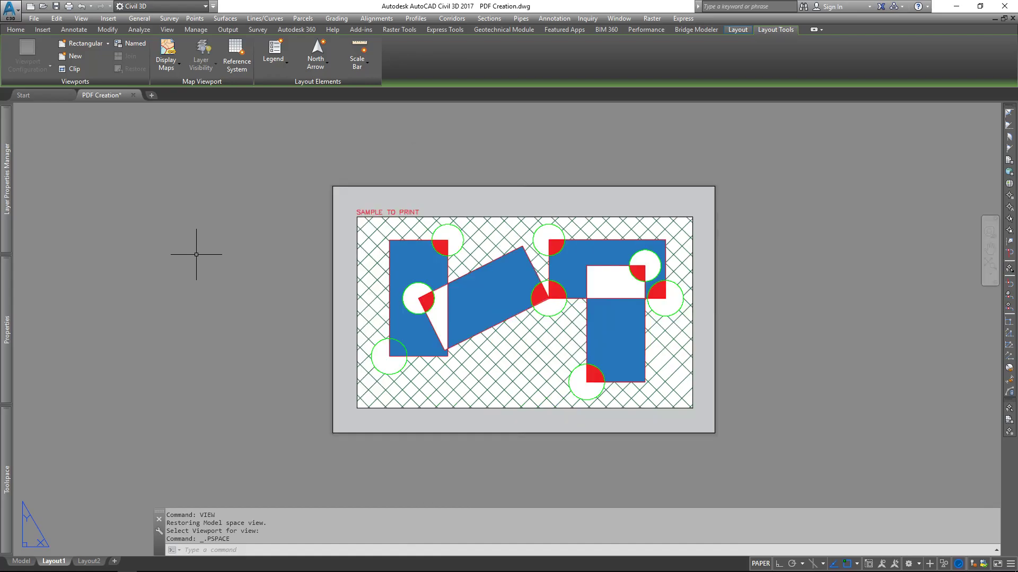
middle_drag(196, 254, 174, 232)
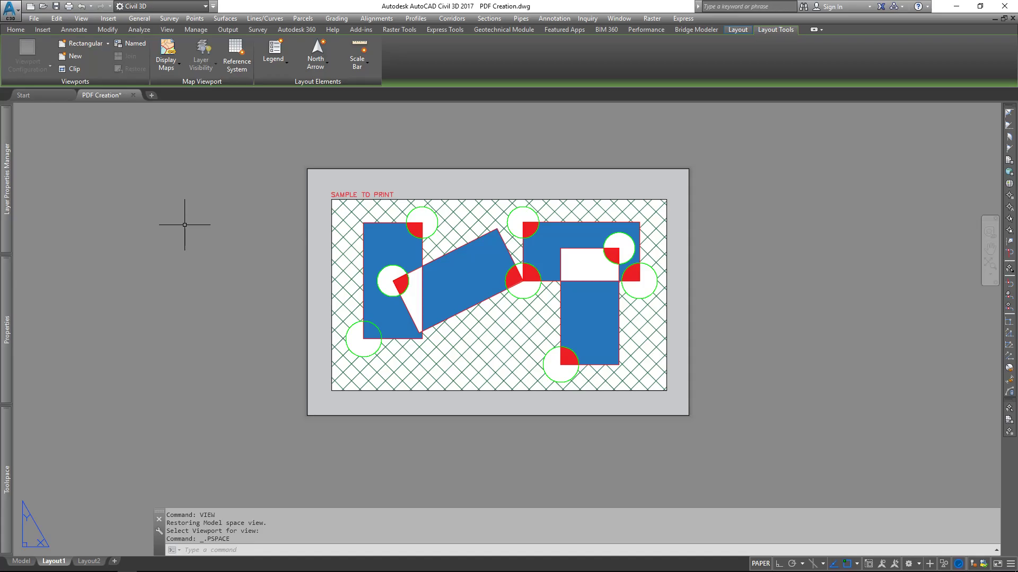
Step: Confirm paper space is current and lock the display of the viewport covering the Layout1 sheet
text(PS)
key(Return)
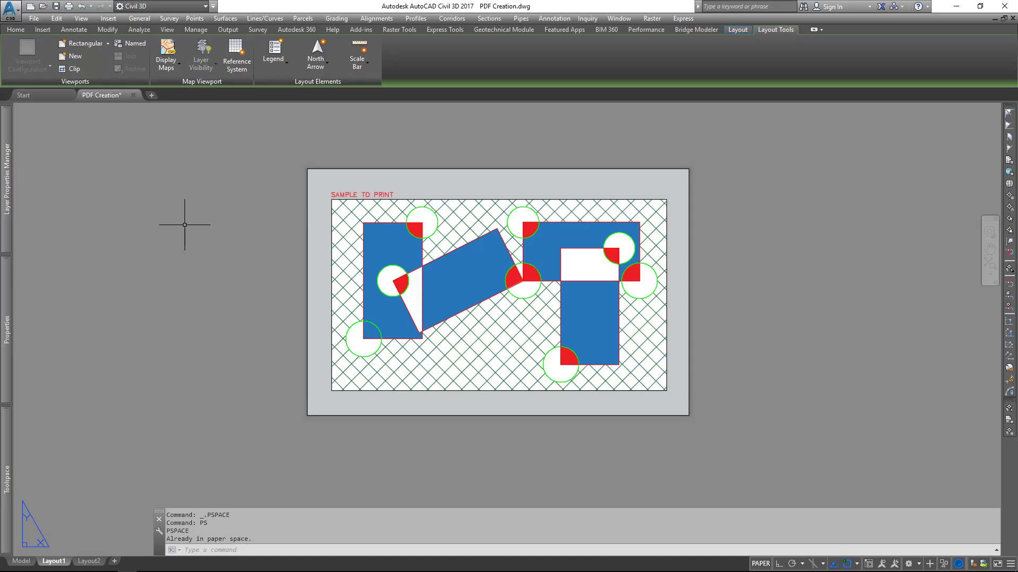
click(308, 210)
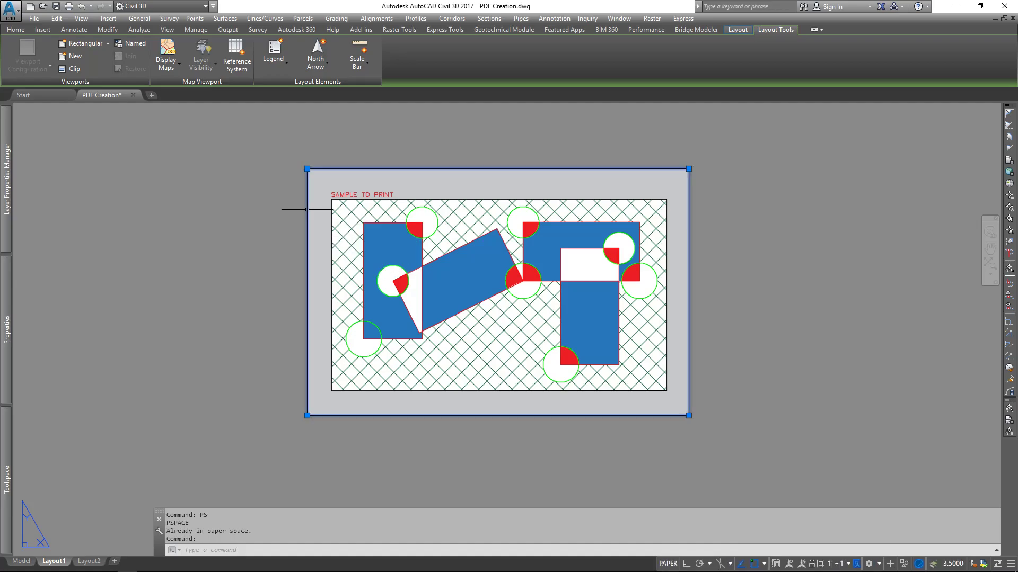
right_click(306, 210)
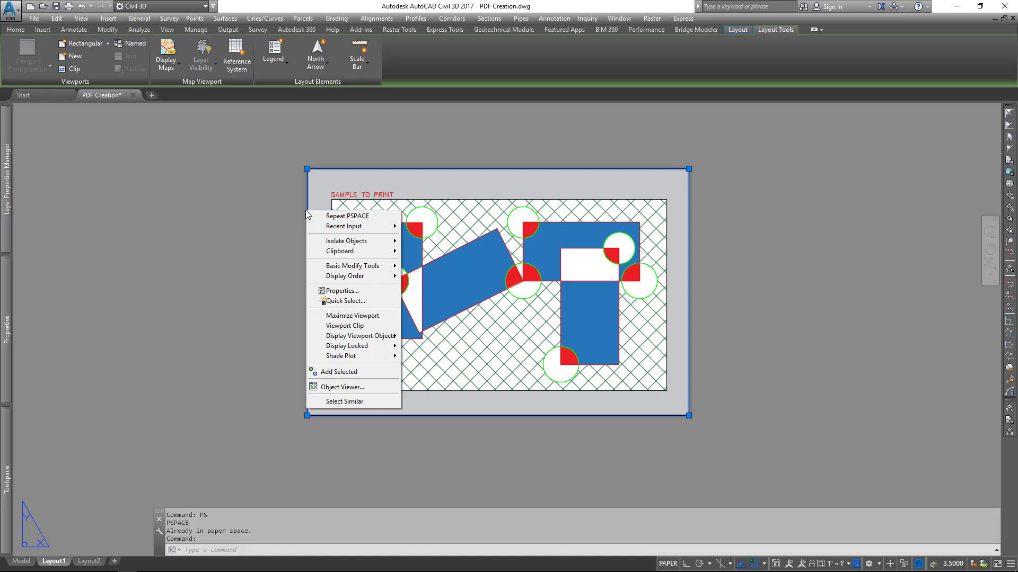
mouse_move(323, 347)
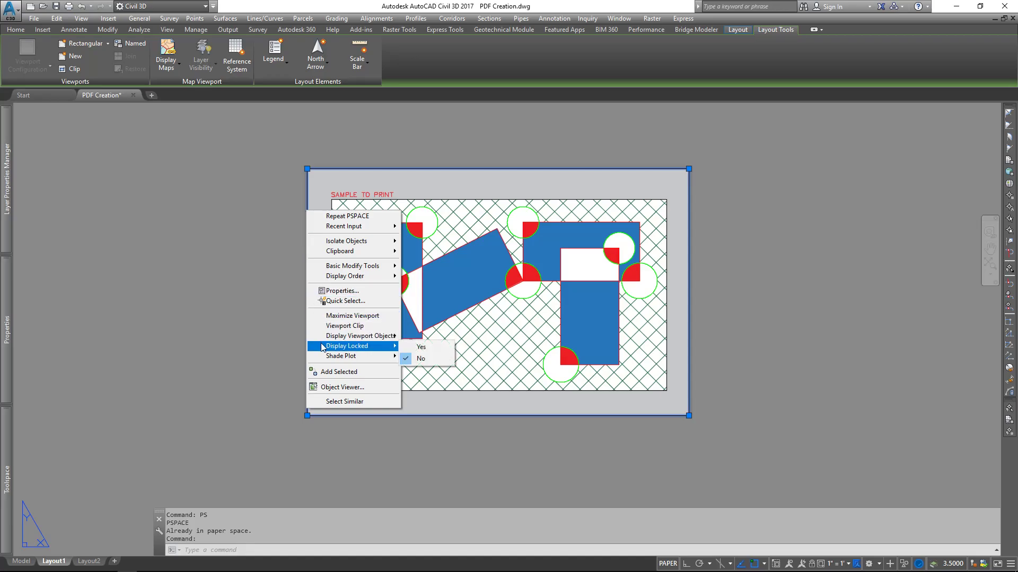
click(421, 347)
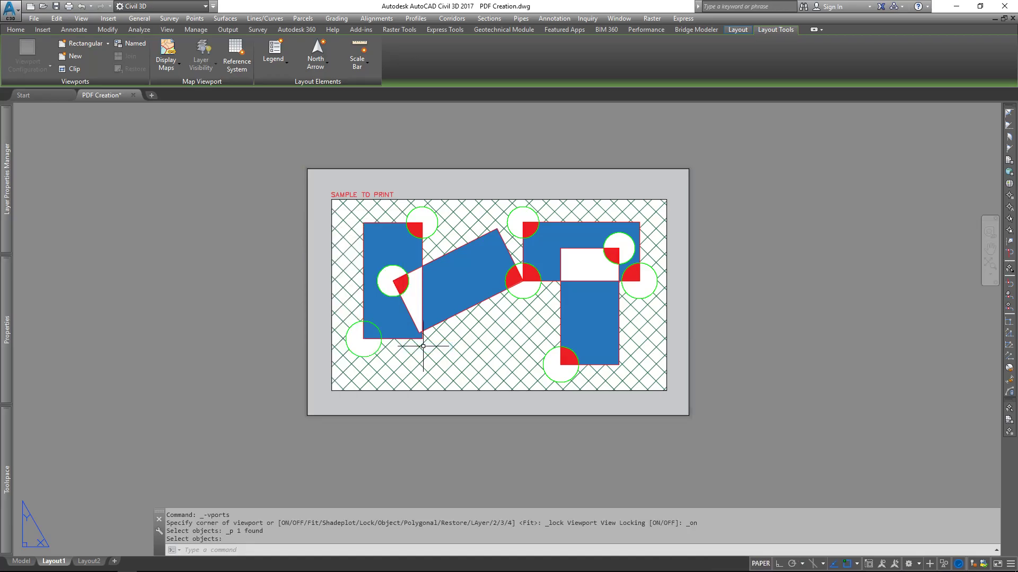
Step: Test the display lock by panning and zooming inside the activated Layout1 viewport, and return to paper space
double_click(473, 325)
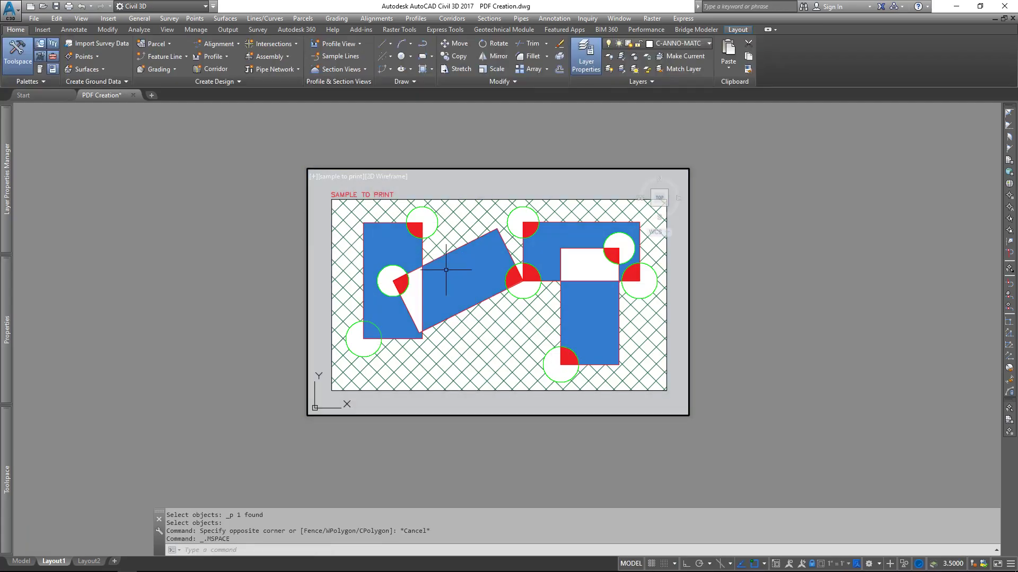
middle_drag(480, 277, 454, 265)
scroll(456, 267, down, 4)
scroll(464, 266, up, 4)
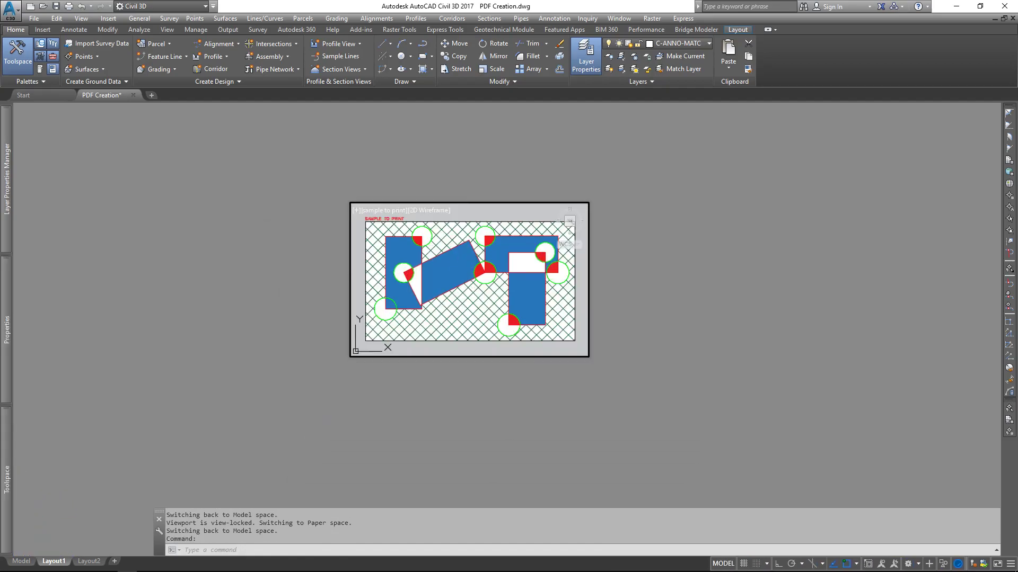
scroll(463, 267, up, 2)
middle_drag(461, 266, 484, 277)
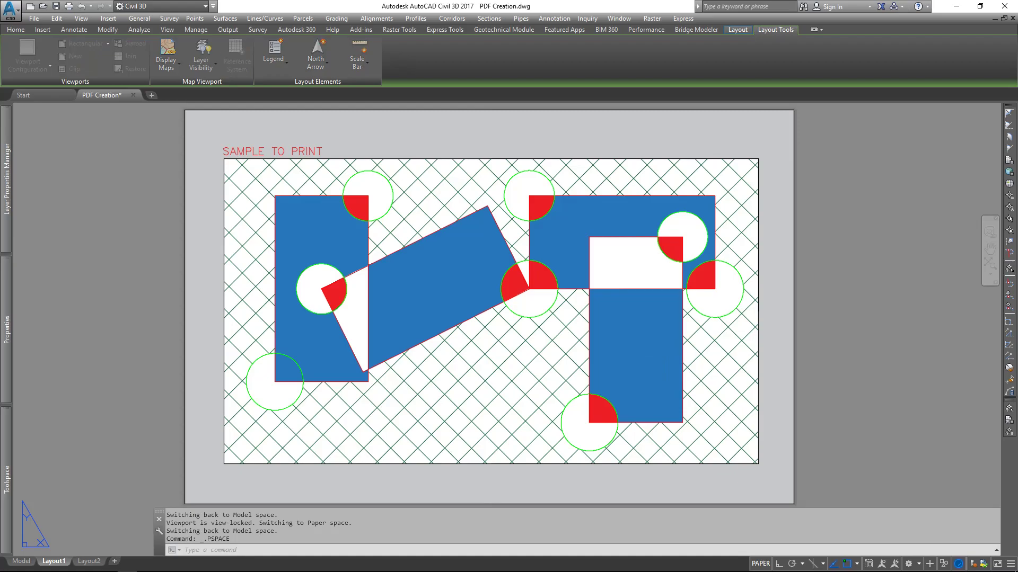
Step: Open the plot settings for Layout1 with the 11x17 page setup and CutePDF Writer, and preview the plot
key(ctrl+p)
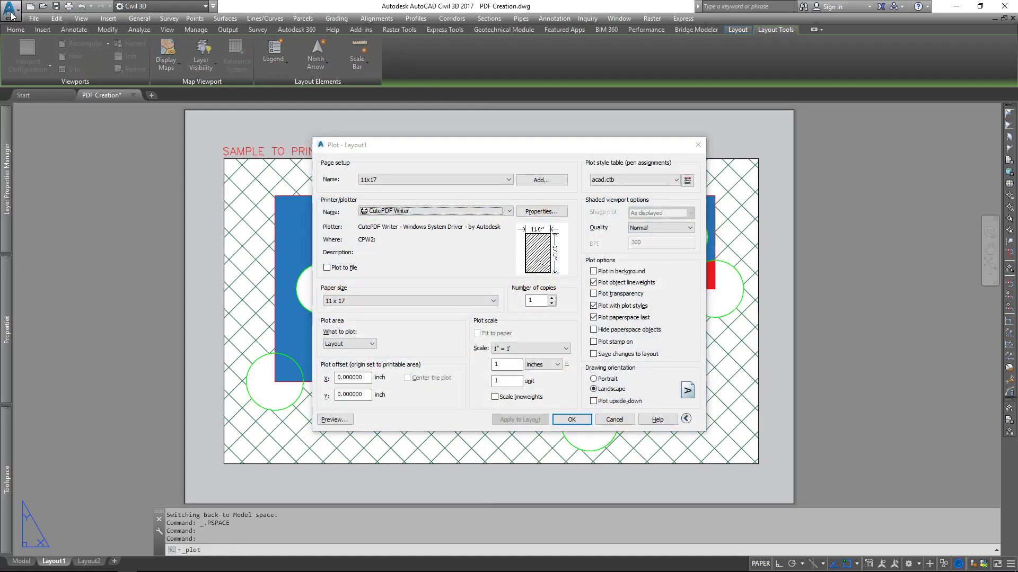
click(697, 145)
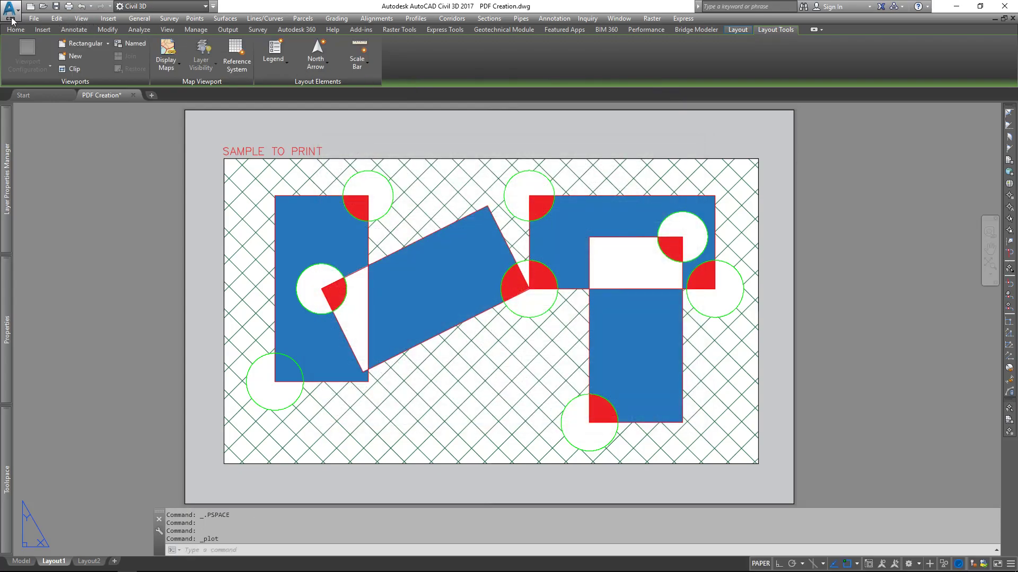
click(11, 18)
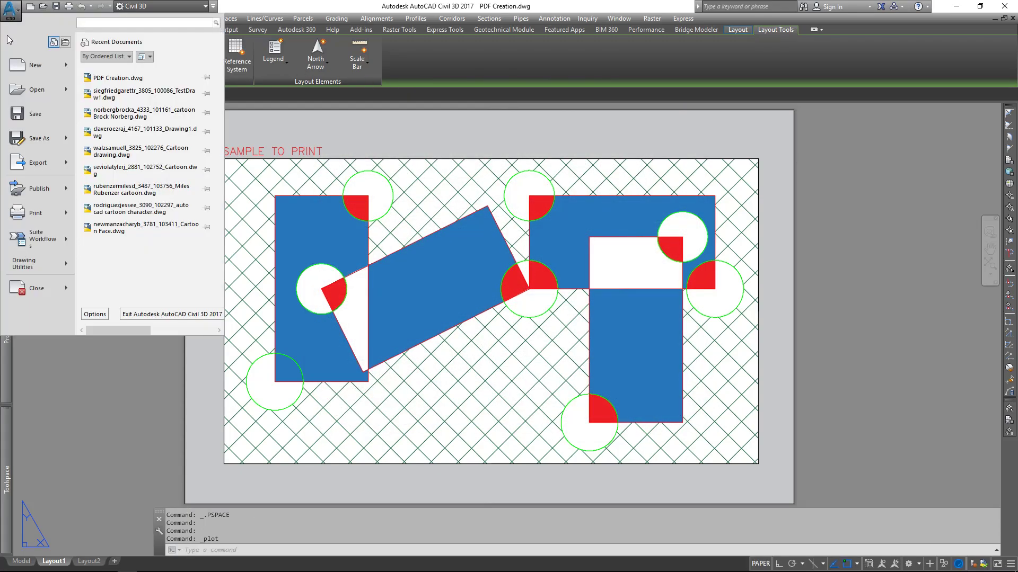
click(35, 214)
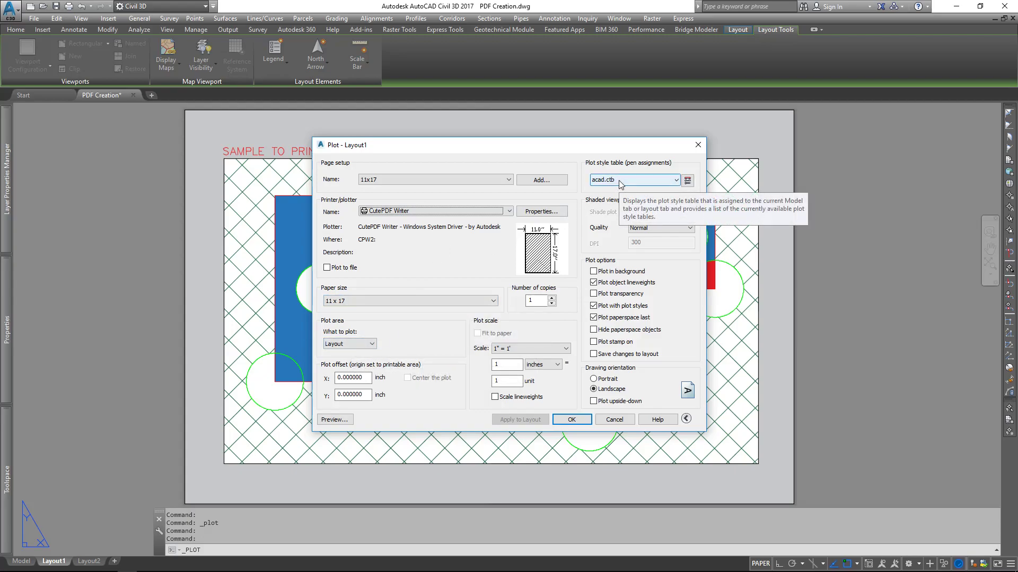
click(348, 422)
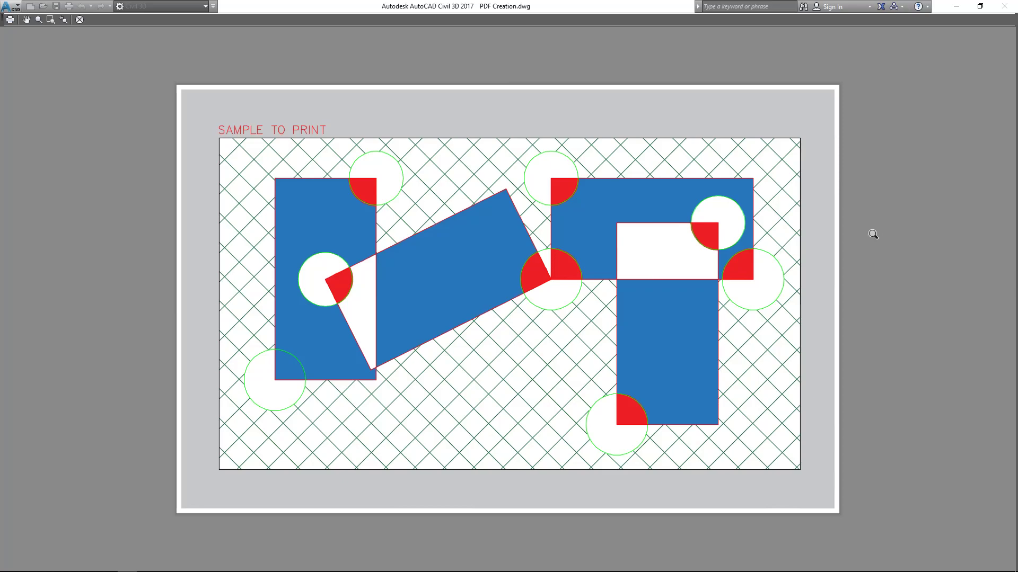
Step: Plot the previewed sheet and save it as the PDF file "PDF Creation" in the "cartoon faces" folder
click(9, 20)
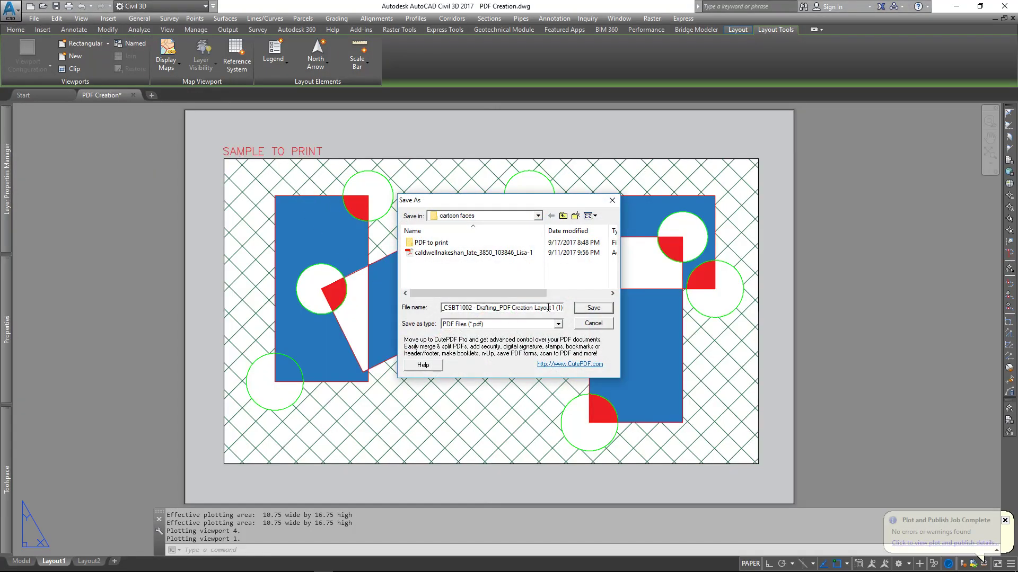
drag(547, 307, 410, 294)
text(1))
text(PDF Creation)
click(592, 307)
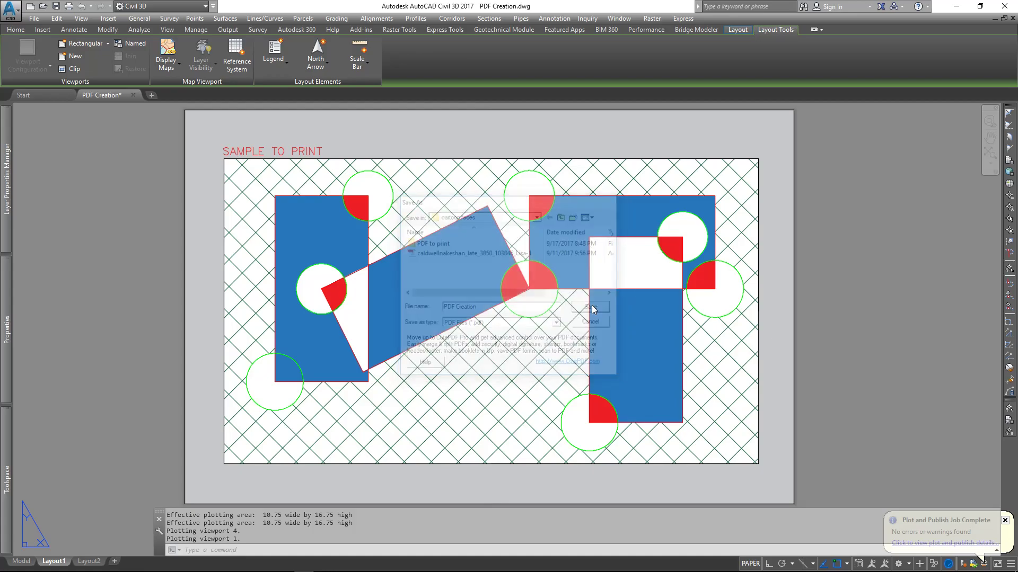